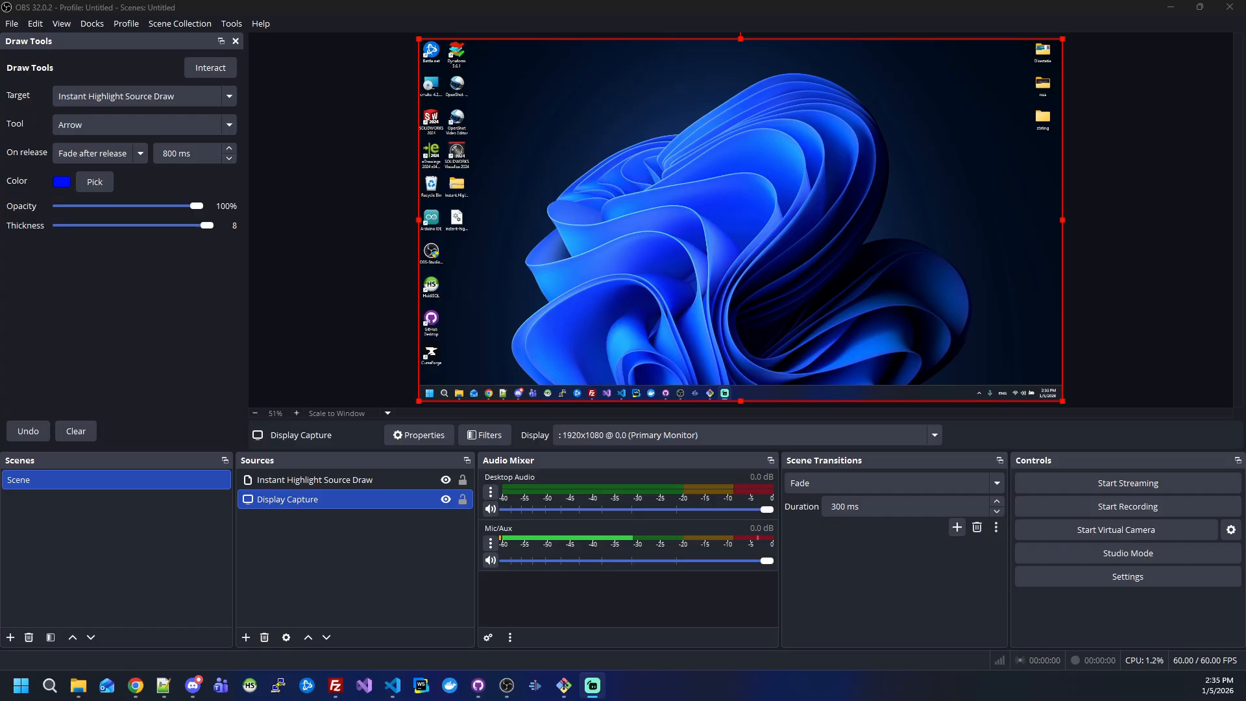
left_click(169, 132)
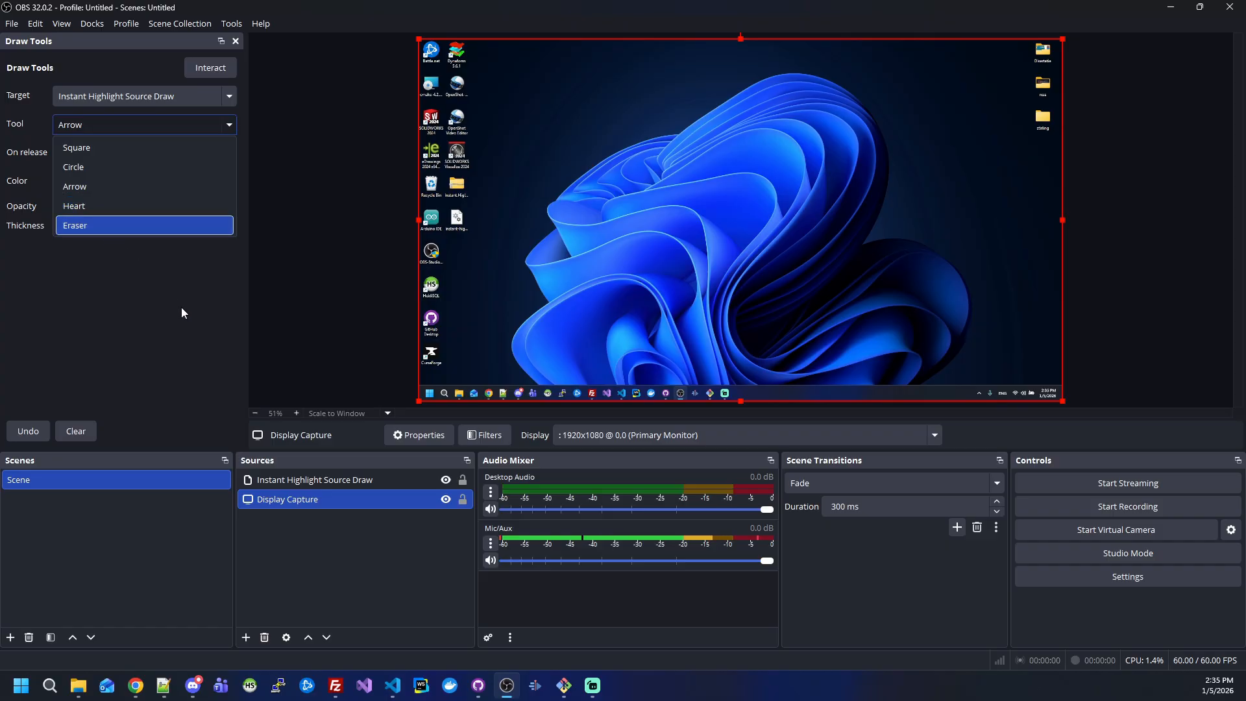
left_click(179, 332)
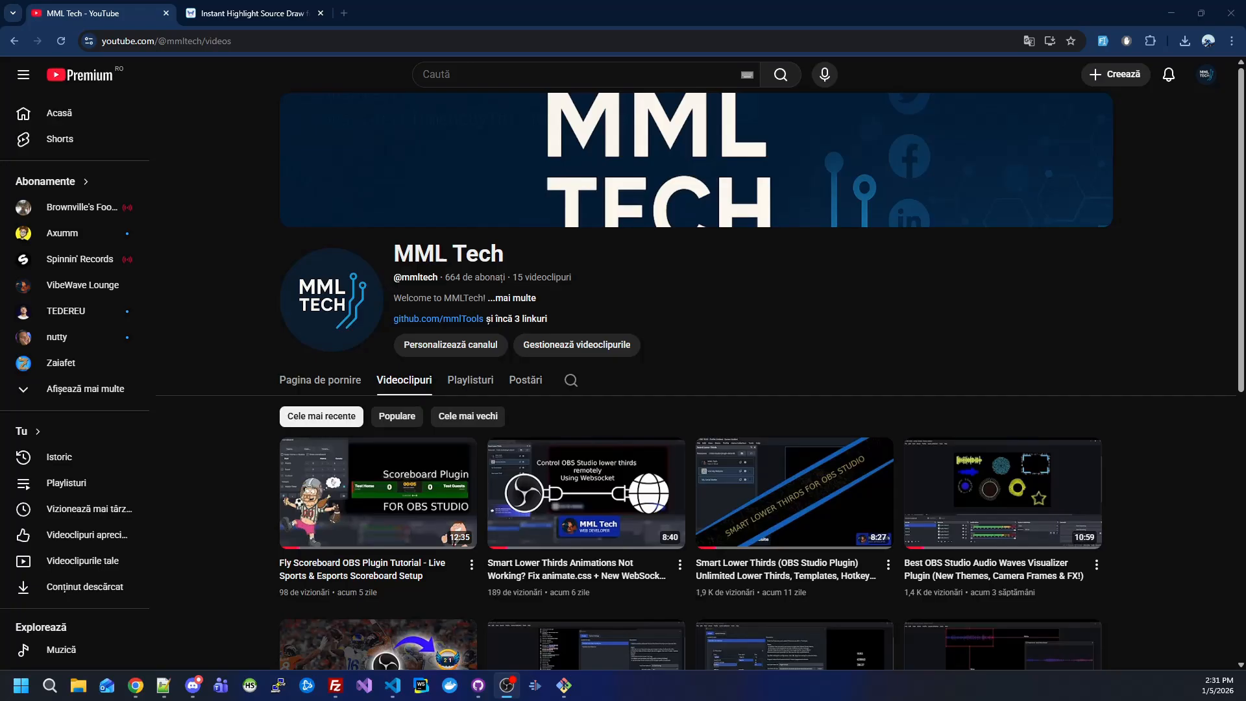
Download the Instant Highlight Source Draw plugin to the Desktop as Instant.Higlights.Source.Draw.zip, keeping the blocked download
left_click(268, 14)
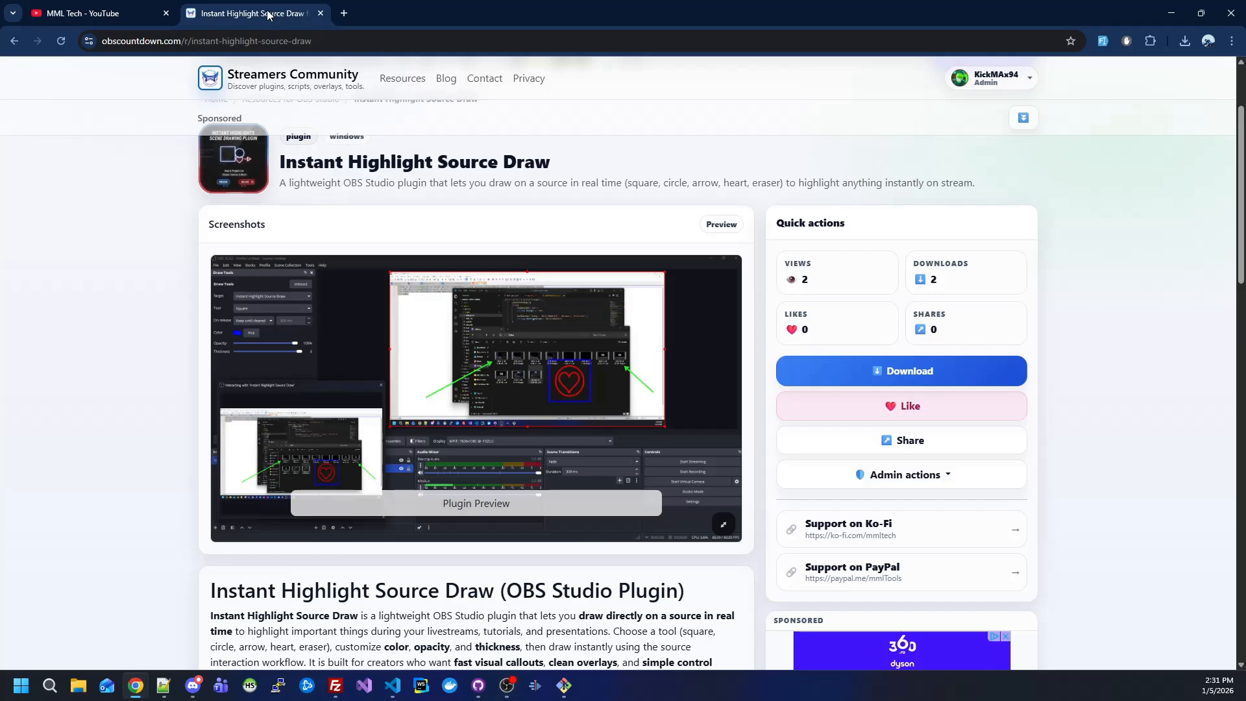
mouse_move(633, 575)
left_mouse_down()
mouse_move(745, 465)
mouse_move(763, 390)
mouse_move(779, 382)
left_mouse_up()
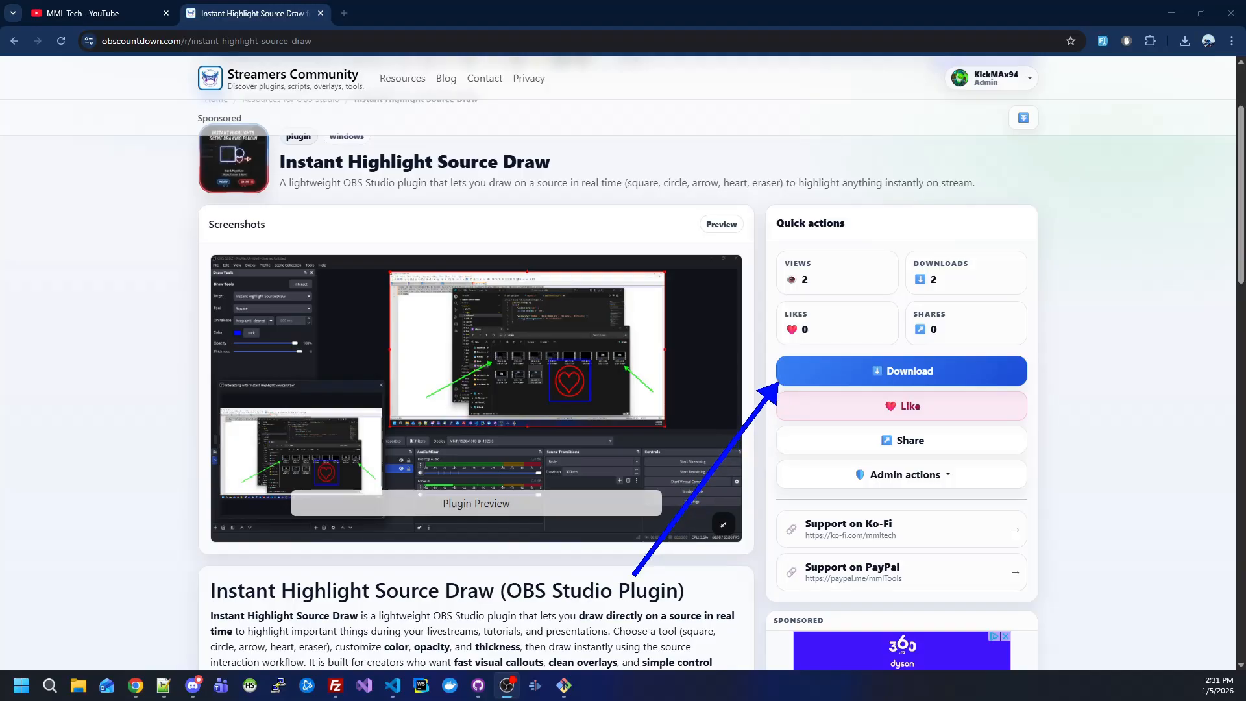
mouse_move(1140, 531)
left_mouse_down()
mouse_move(1015, 376)
mouse_move(1035, 395)
mouse_move(1027, 383)
left_mouse_up()
left_click_drag(864, 549, 894, 384)
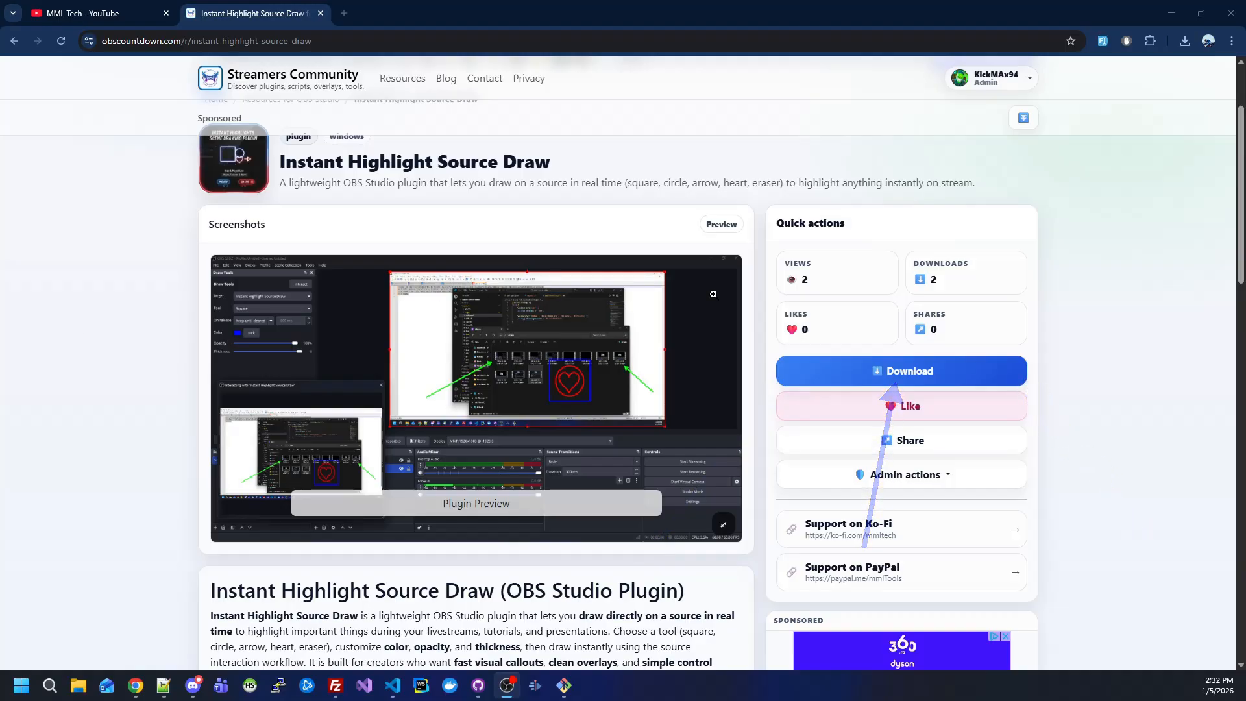
left_click(909, 375)
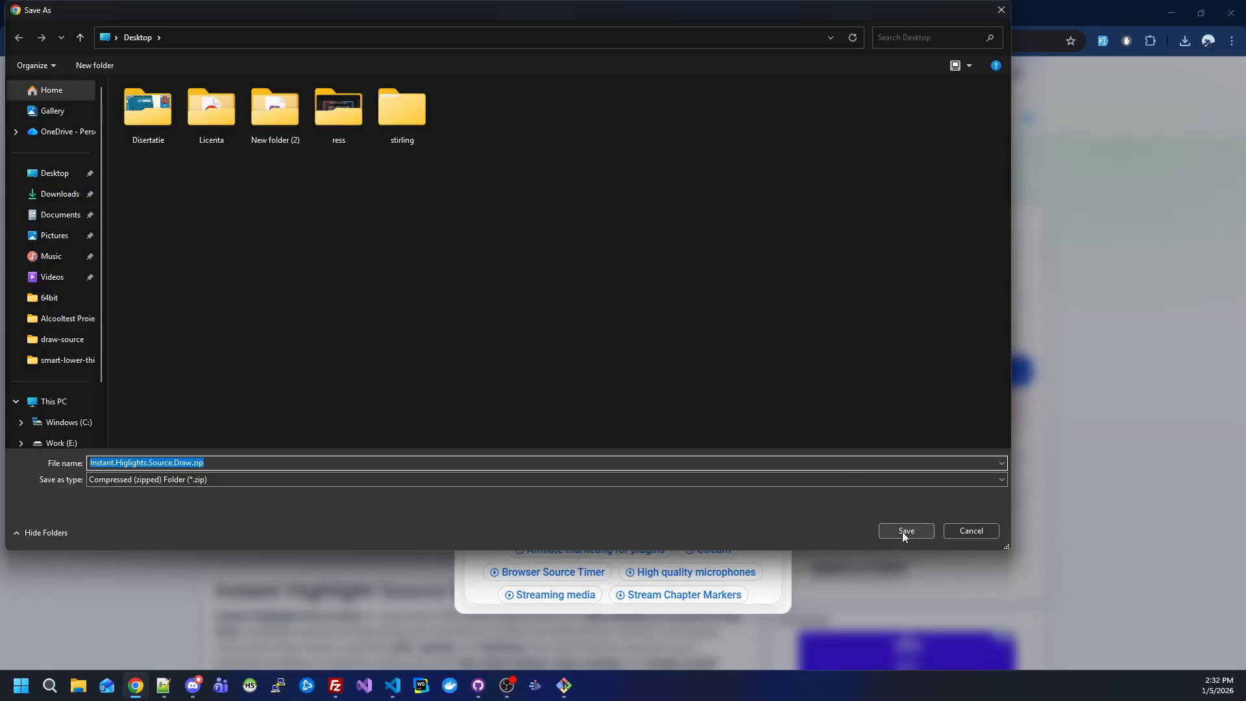
left_click(906, 531)
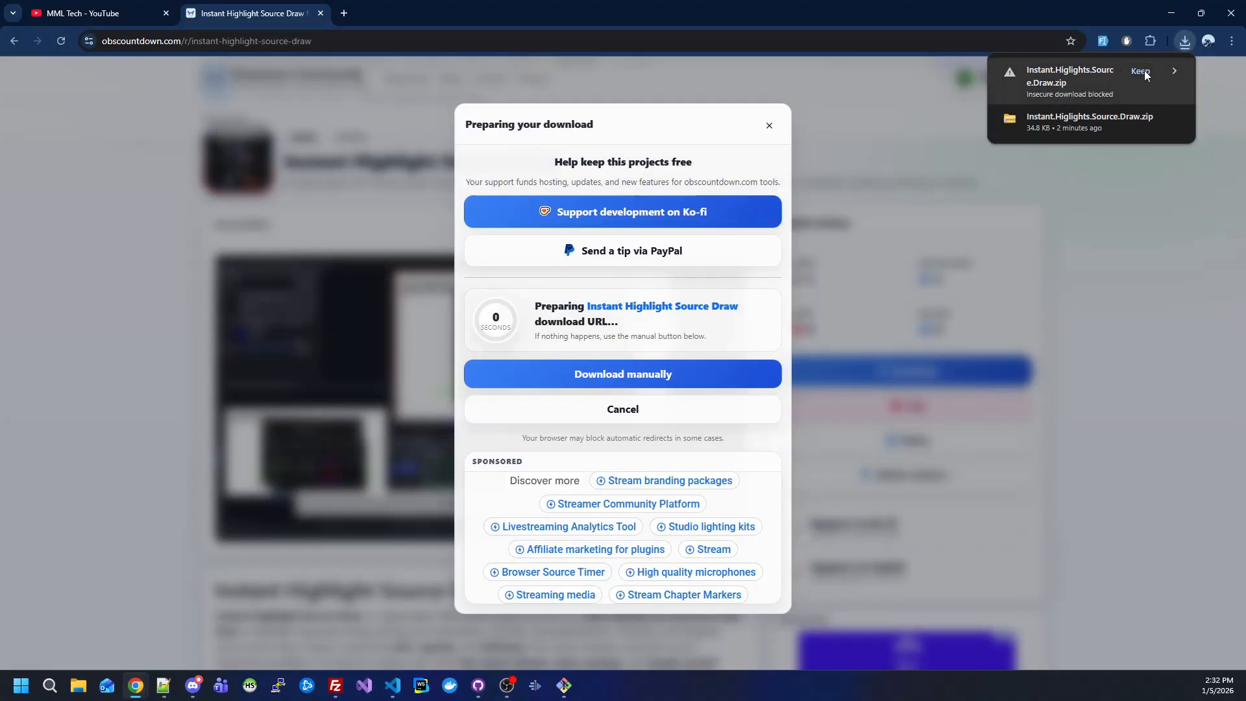
left_click(1141, 72)
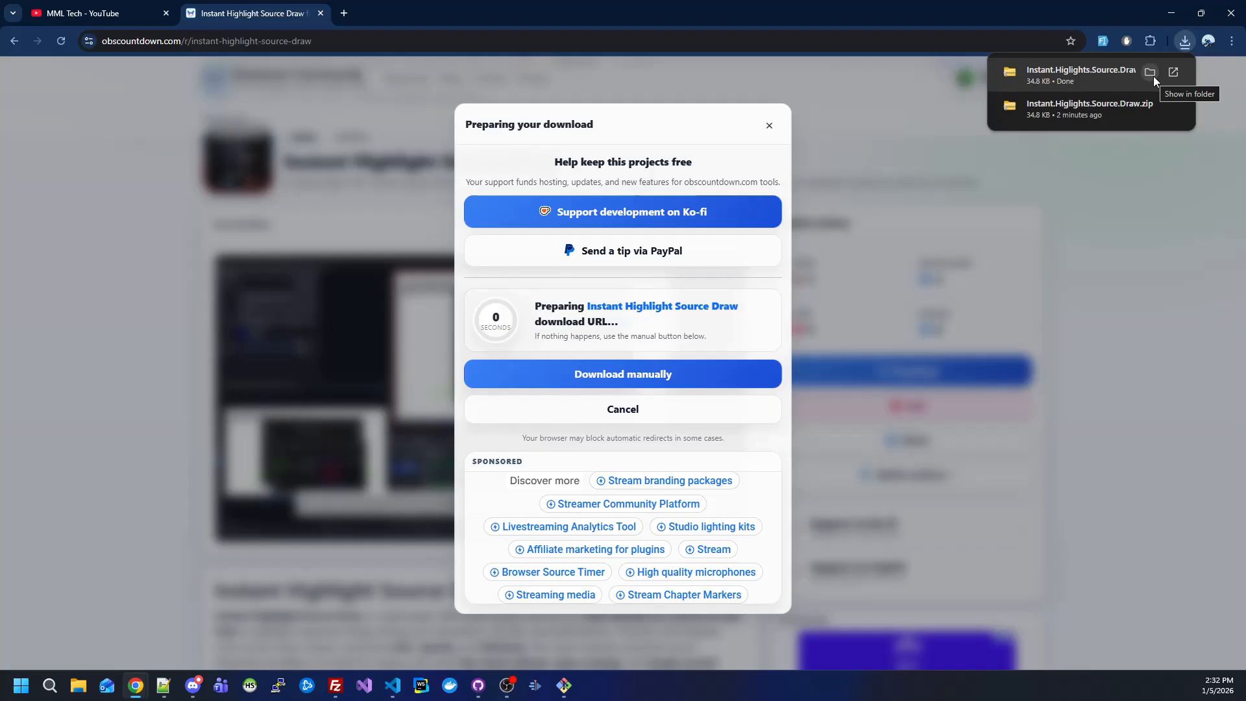
Open the downloaded archive's location and copy instant-highlight-source-draw.dll from the Desktop folder
left_click(1150, 72)
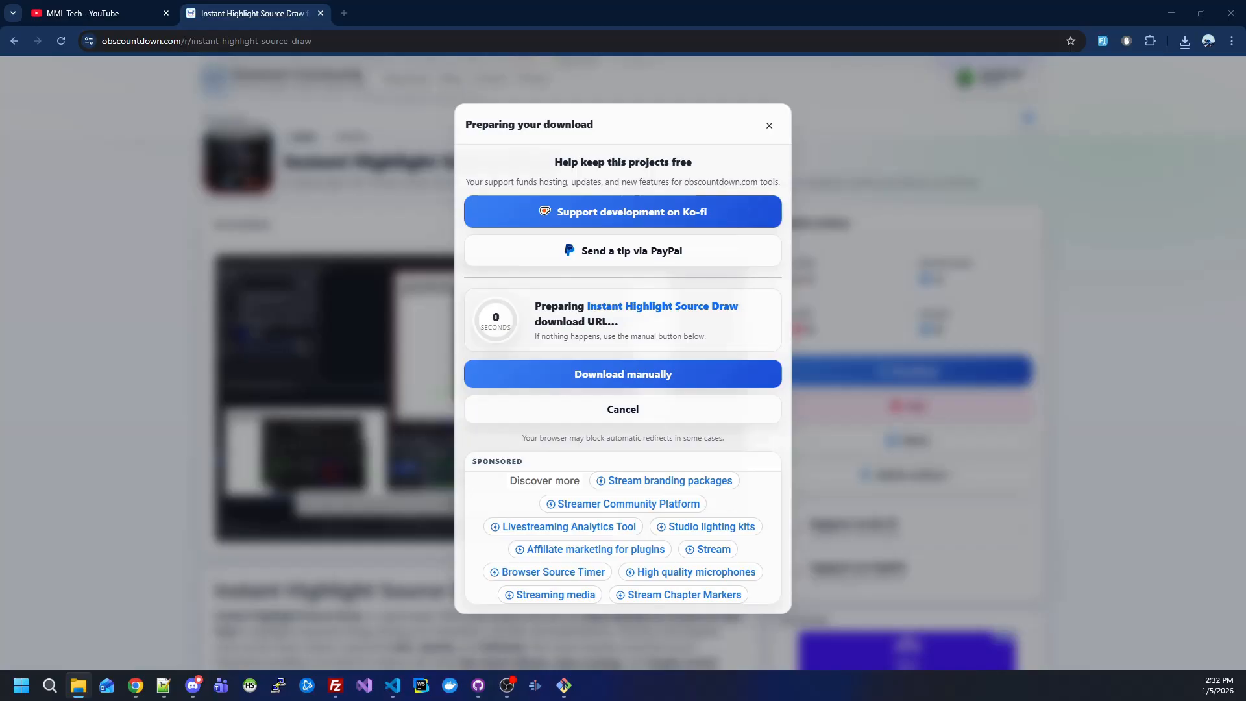
left_click_drag(1245, 33, 524, 110)
left_click_drag(427, 204, 554, 131)
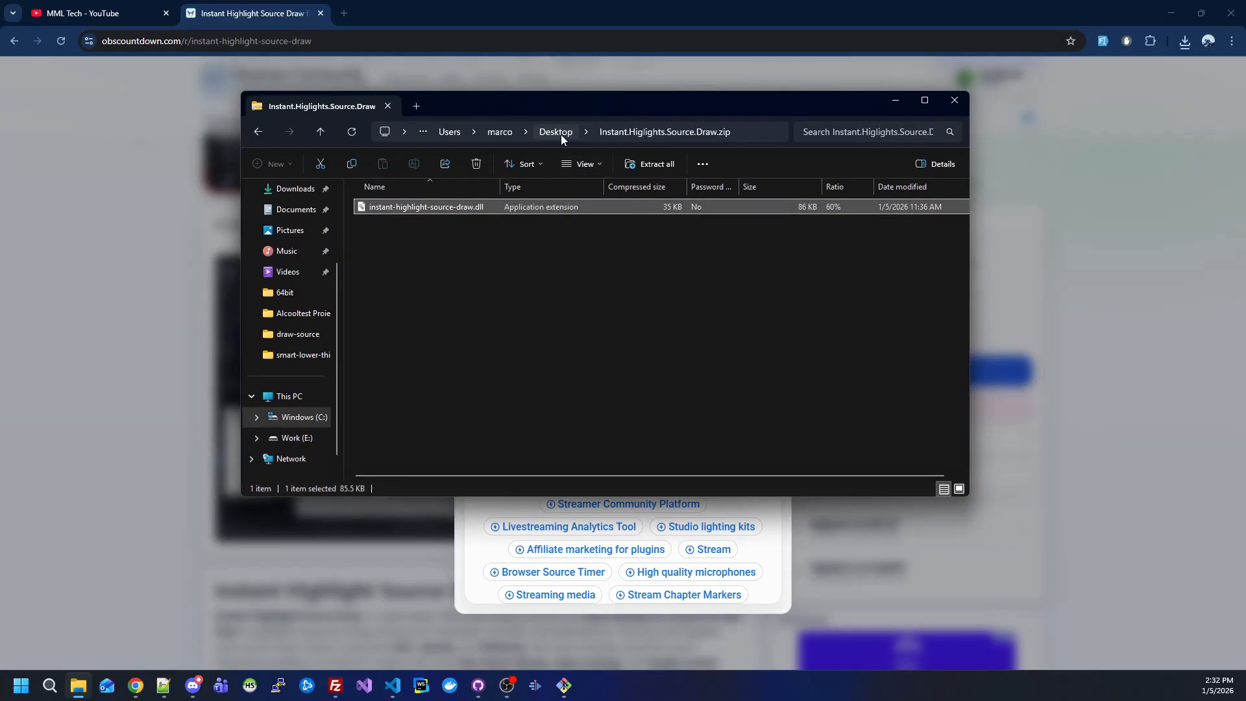
left_click(561, 133)
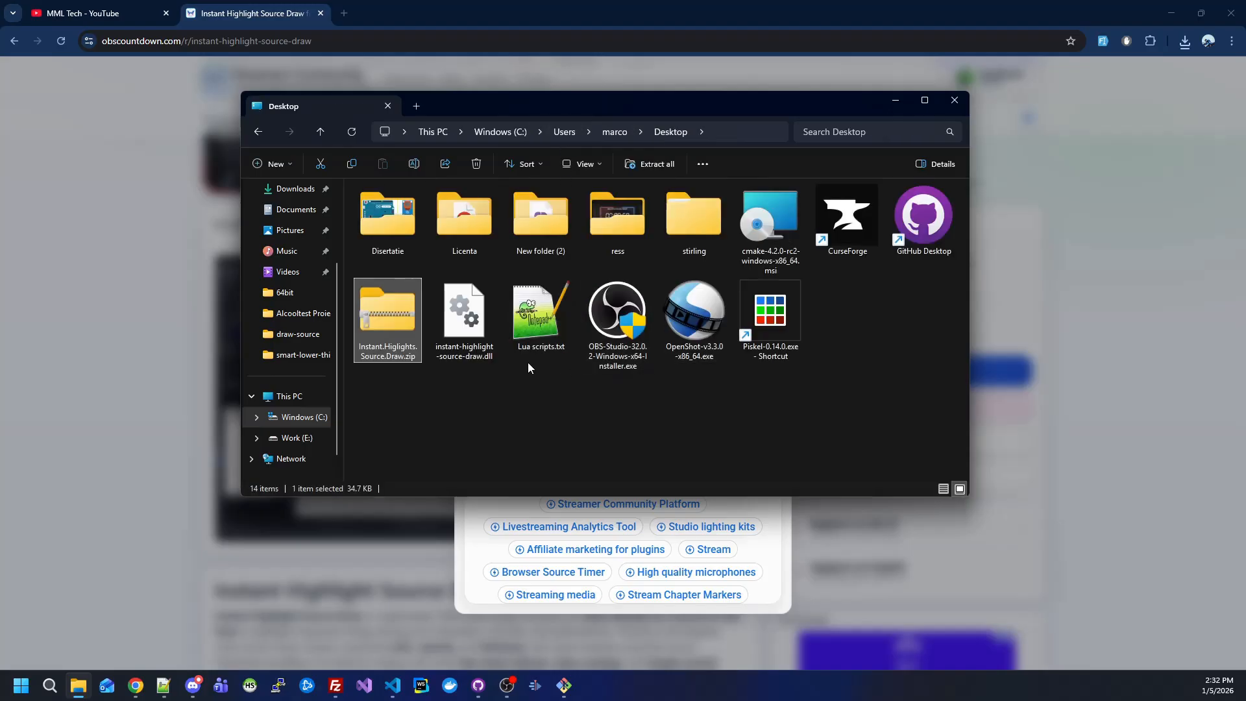
left_click(453, 326)
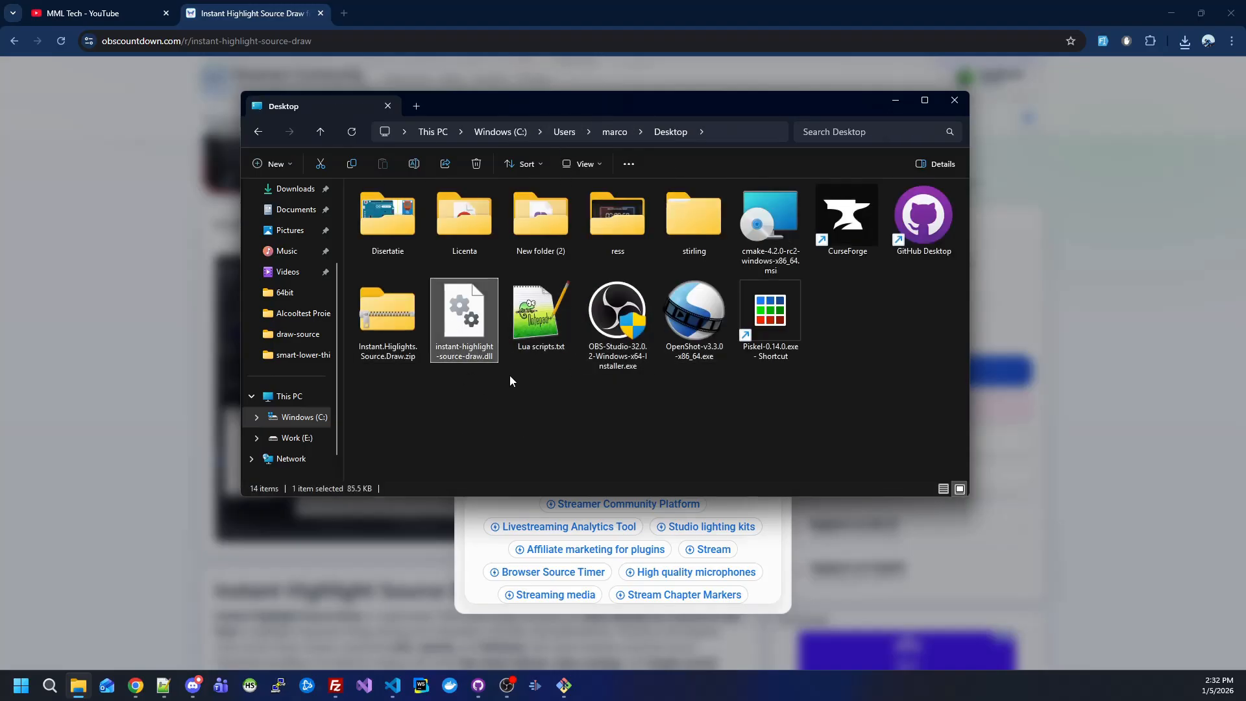
mouse_move(456, 356)
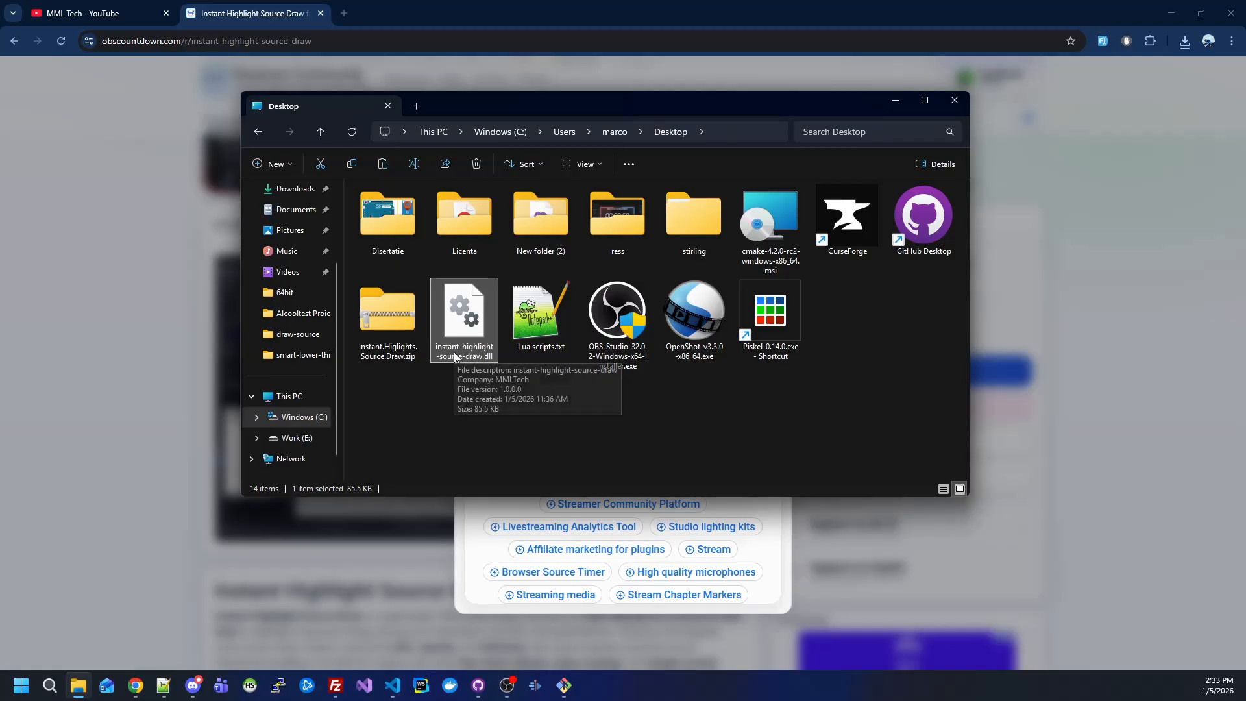
Paste the plugin DLL into obs-studio\obs-plugins\64bit on the Work (E:) drive, replacing the existing file
left_click(307, 442)
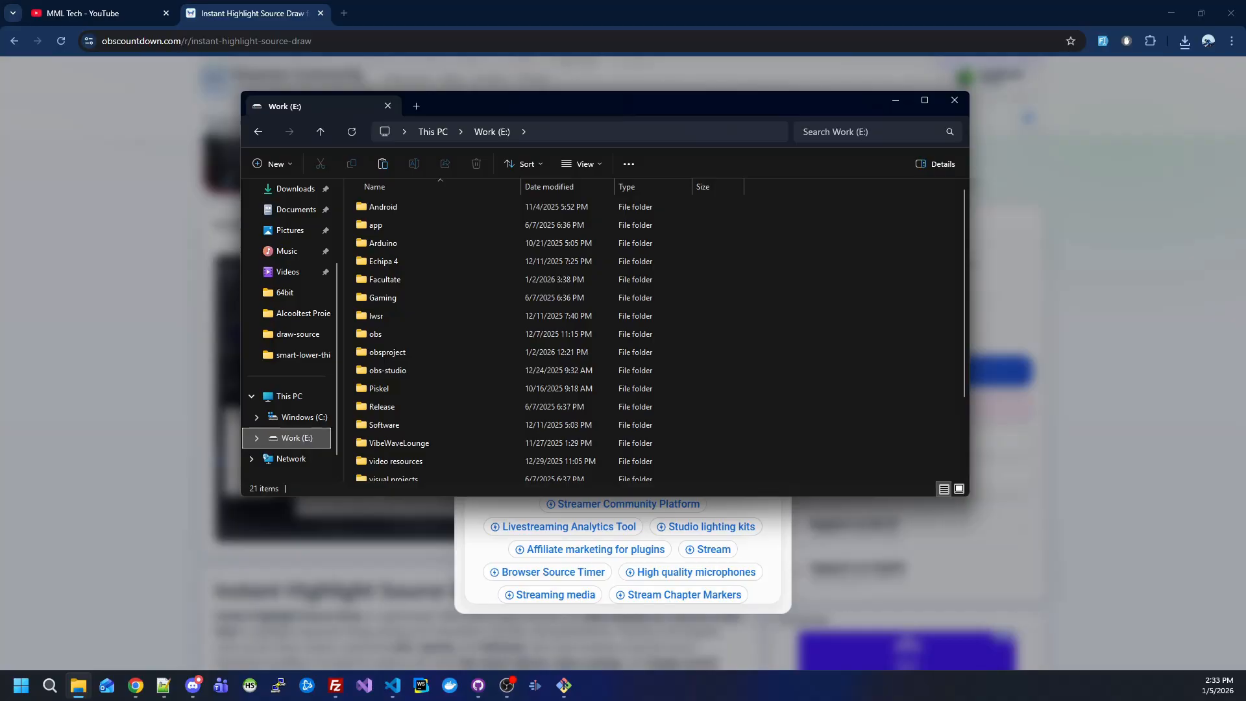
mouse_move(284, 448)
left_mouse_down()
mouse_move(390, 355)
mouse_move(340, 406)
mouse_move(373, 375)
left_mouse_up()
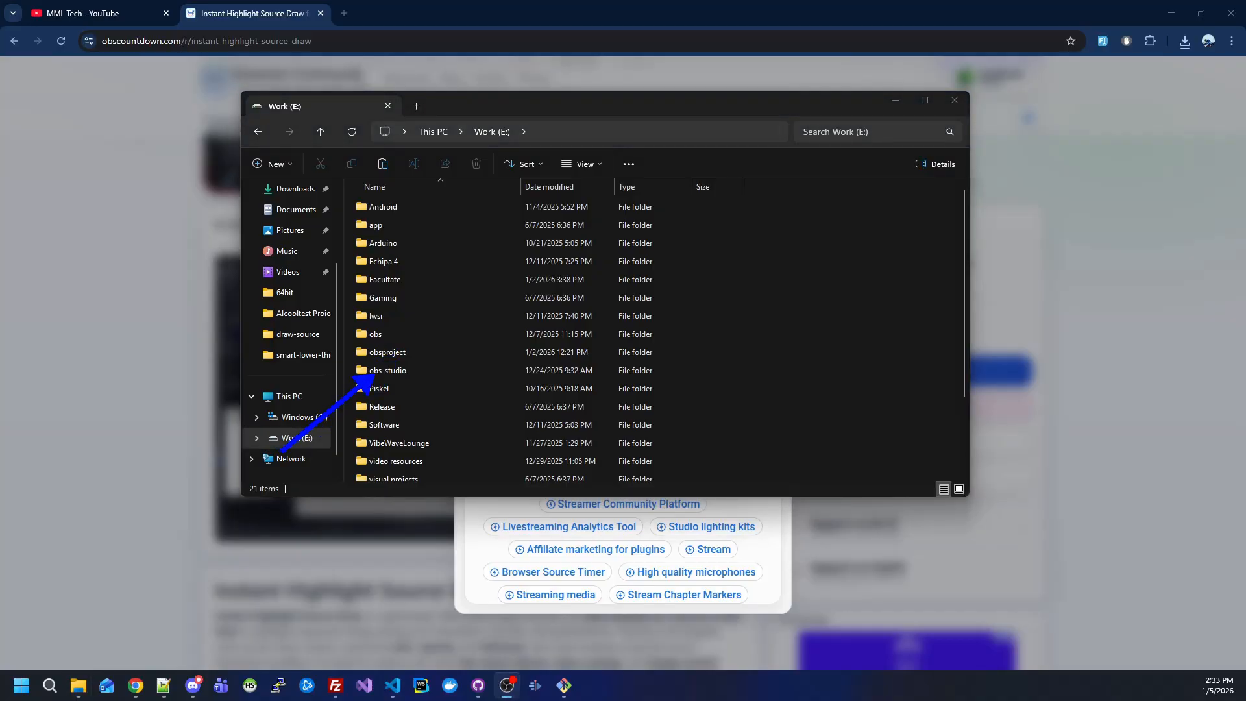
double_click(383, 372)
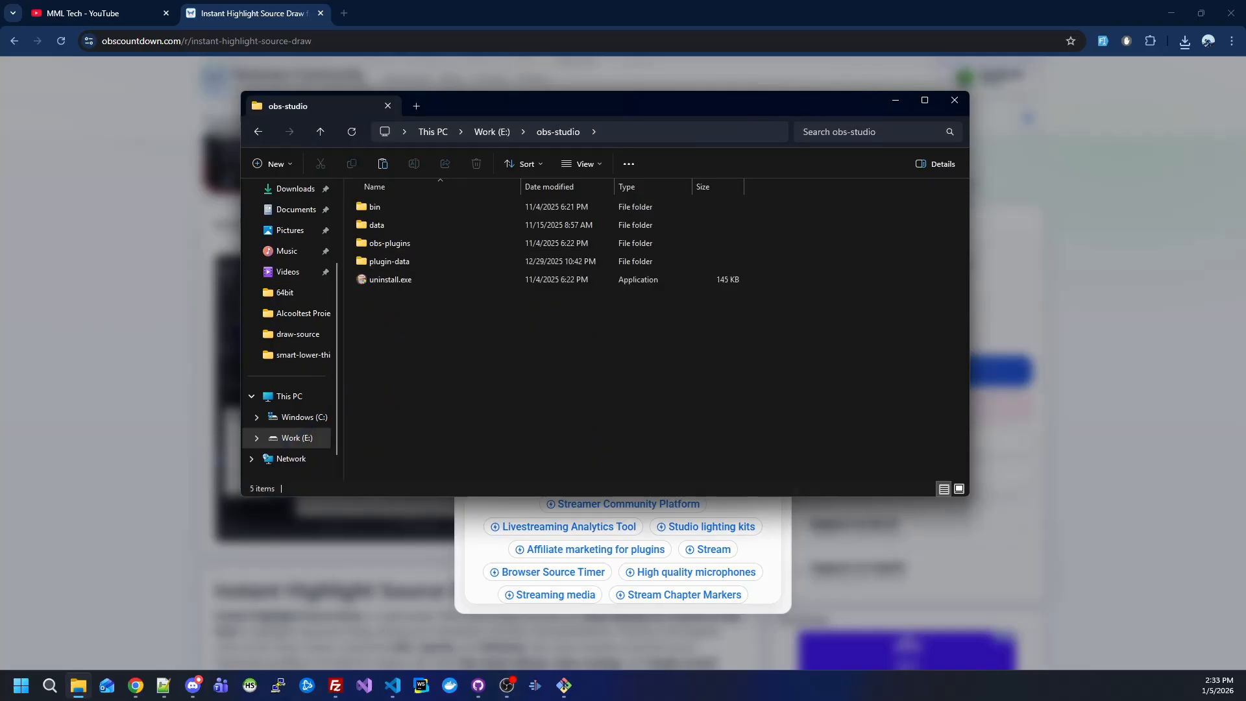
mouse_move(513, 384)
left_mouse_down()
mouse_move(575, 325)
mouse_move(393, 250)
left_mouse_up()
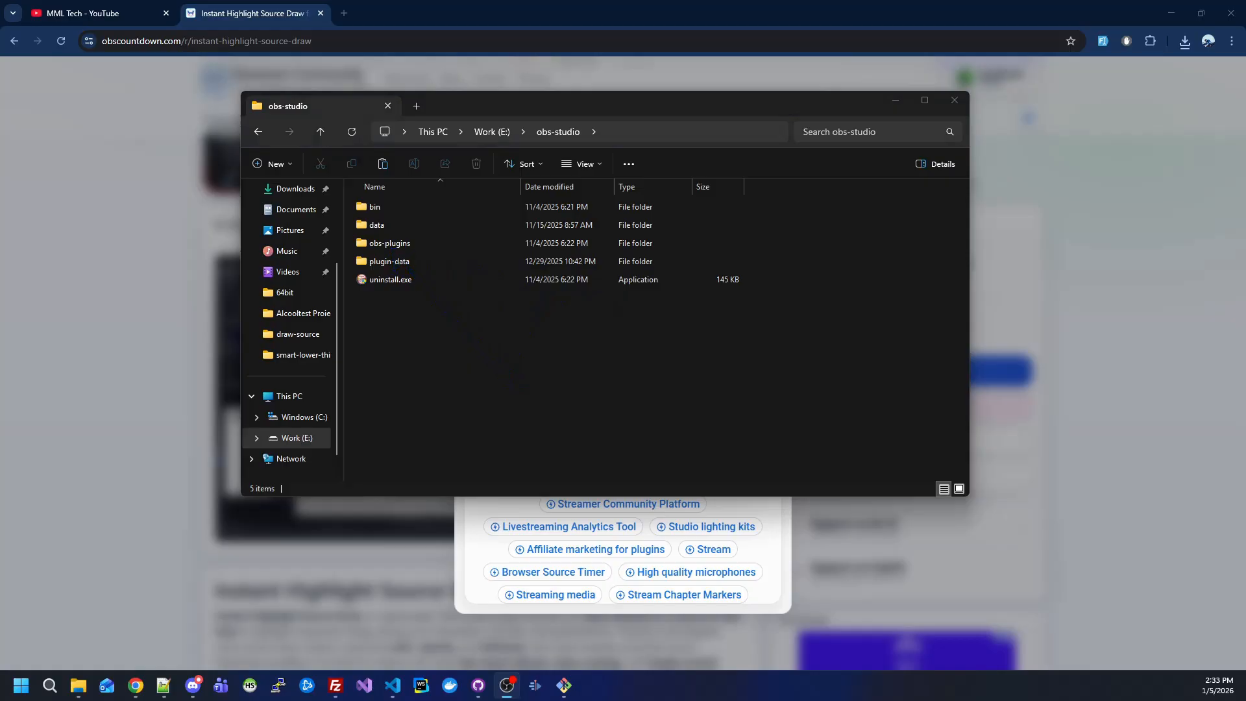
left_click(380, 245)
double_click(379, 245)
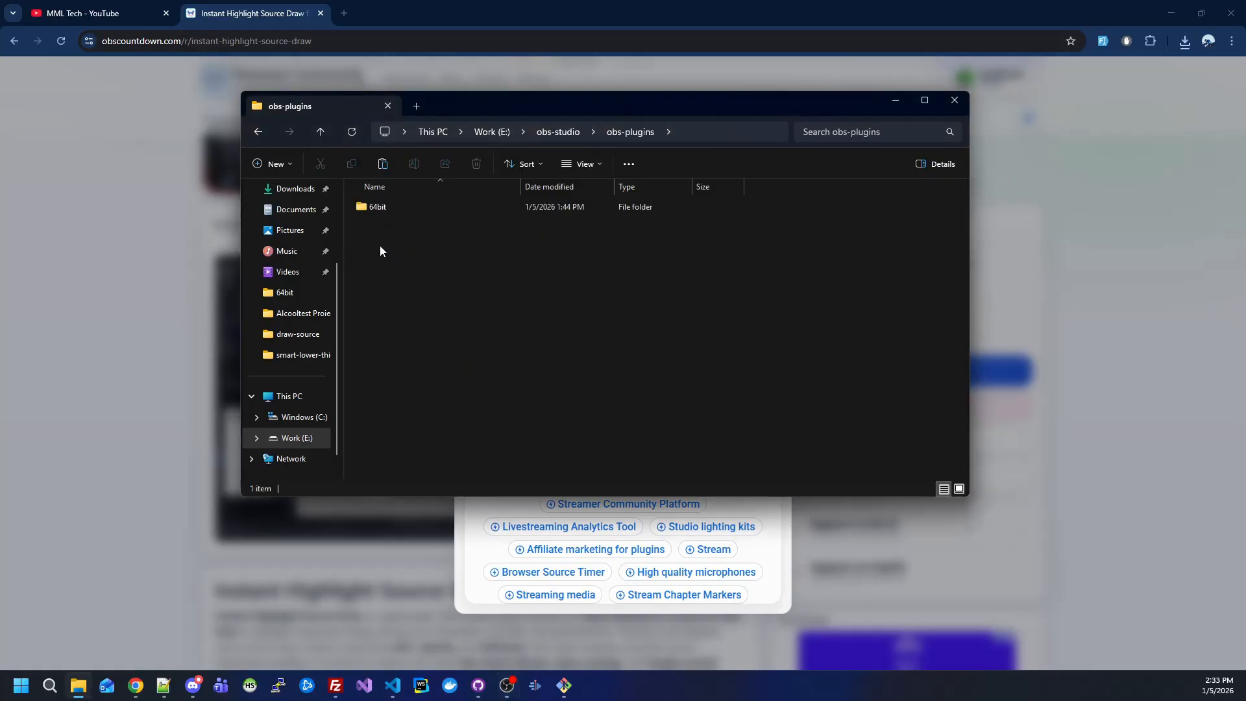
double_click(396, 209)
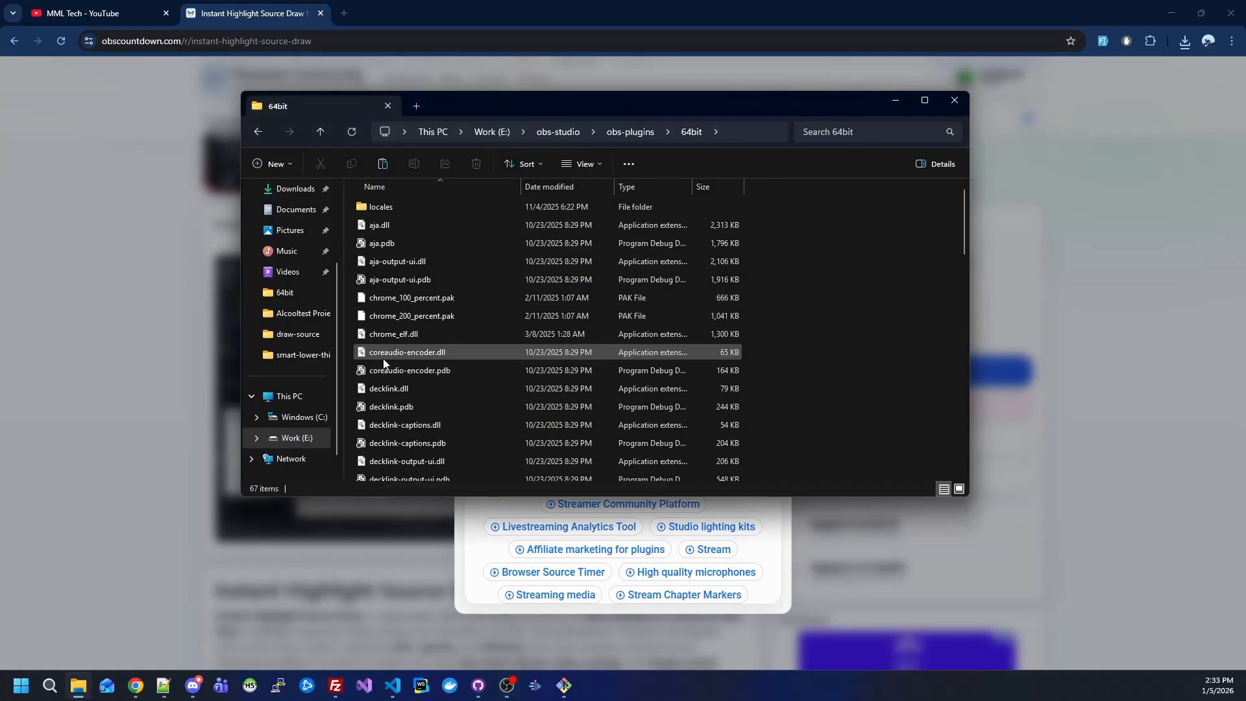
key("ctrl+v")
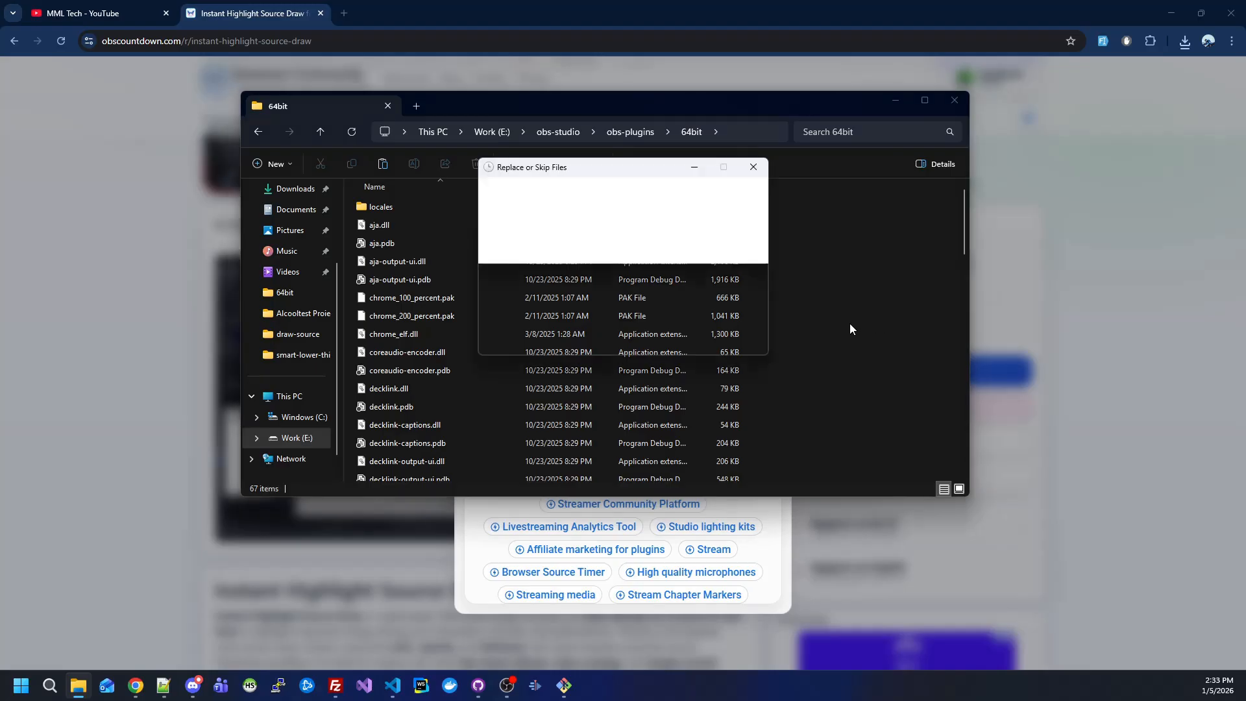
left_click(672, 248)
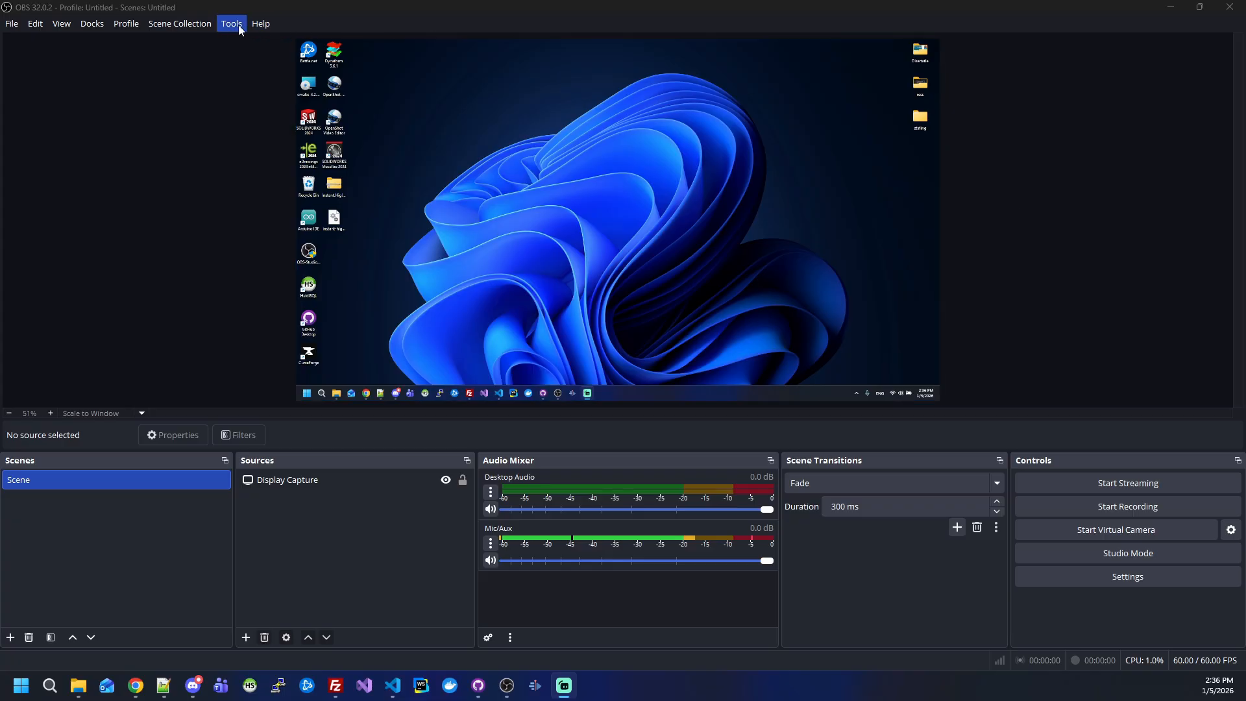
Switch to OBS Studio and show the Draw Tools dock
left_click(90, 27)
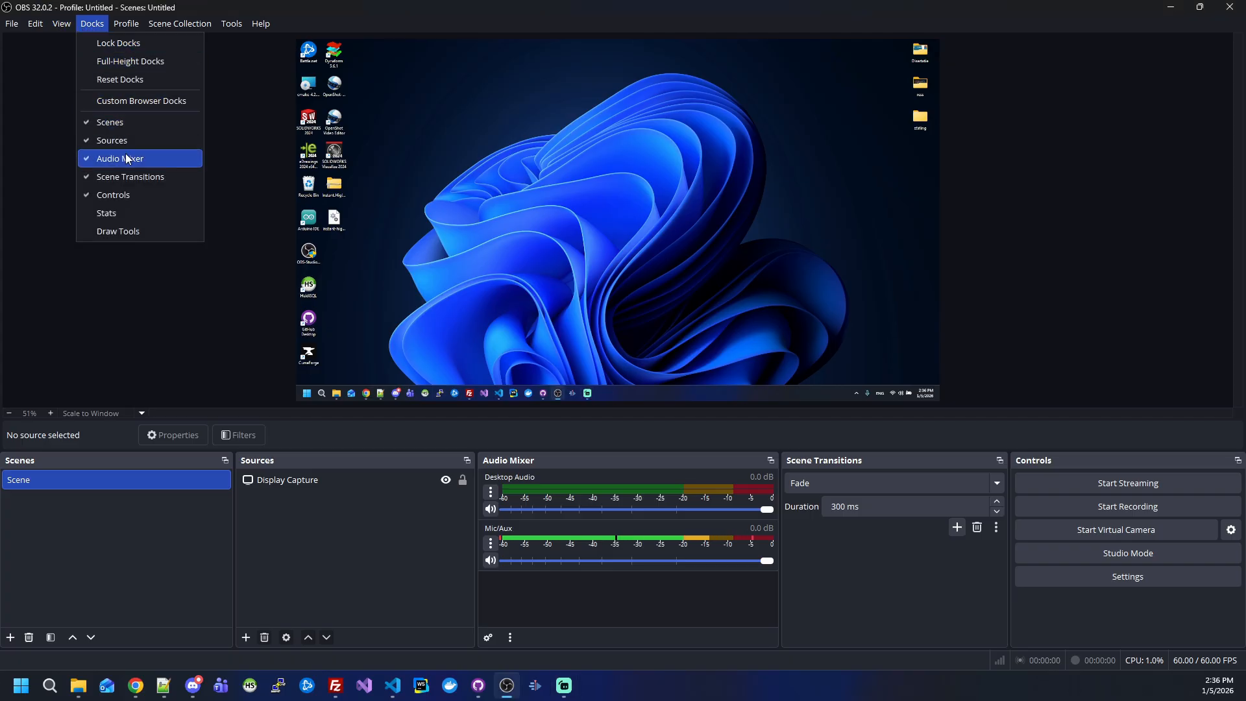
left_click(127, 231)
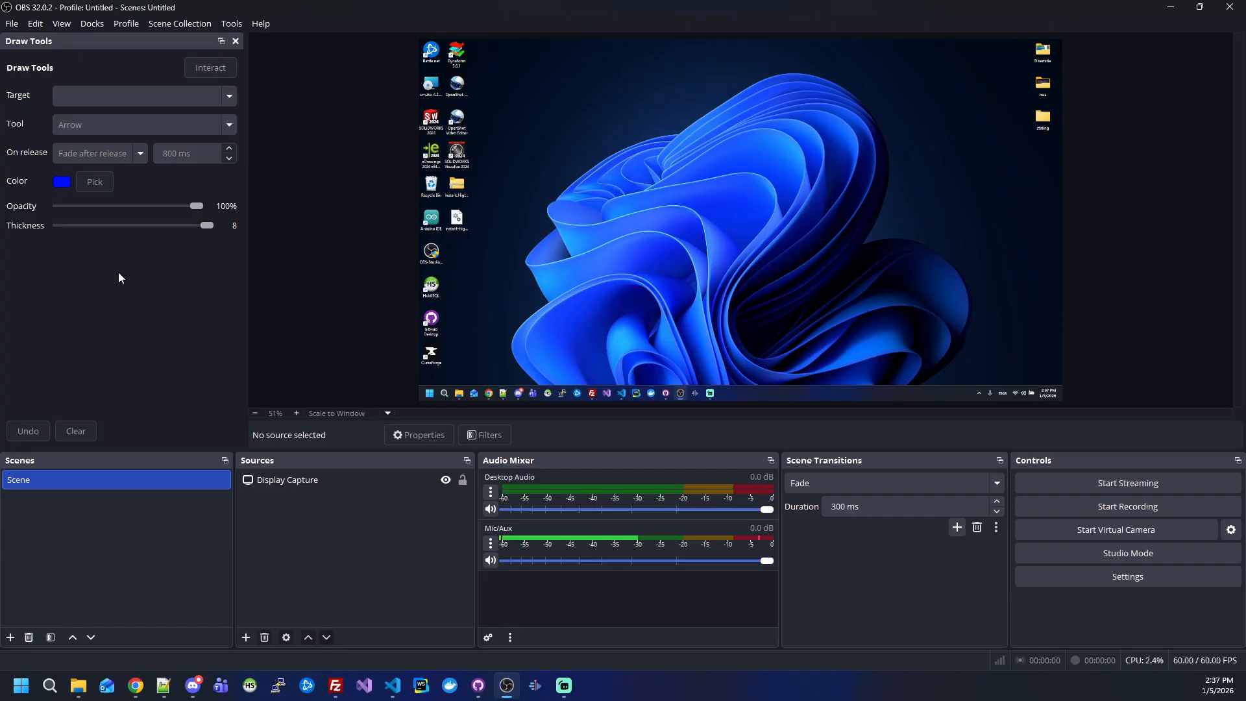
mouse_move(79, 48)
left_mouse_down()
mouse_move(380, 148)
mouse_move(694, 207)
left_mouse_up()
left_click_drag(750, 614, 750, 474)
mouse_move(749, 211)
left_mouse_down()
mouse_move(1009, 174)
mouse_move(681, 168)
mouse_move(67, 81)
mouse_move(7, 144)
mouse_move(120, 185)
mouse_move(259, 477)
mouse_move(454, 452)
mouse_move(349, 479)
mouse_move(120, 200)
mouse_move(16, 133)
left_mouse_up()
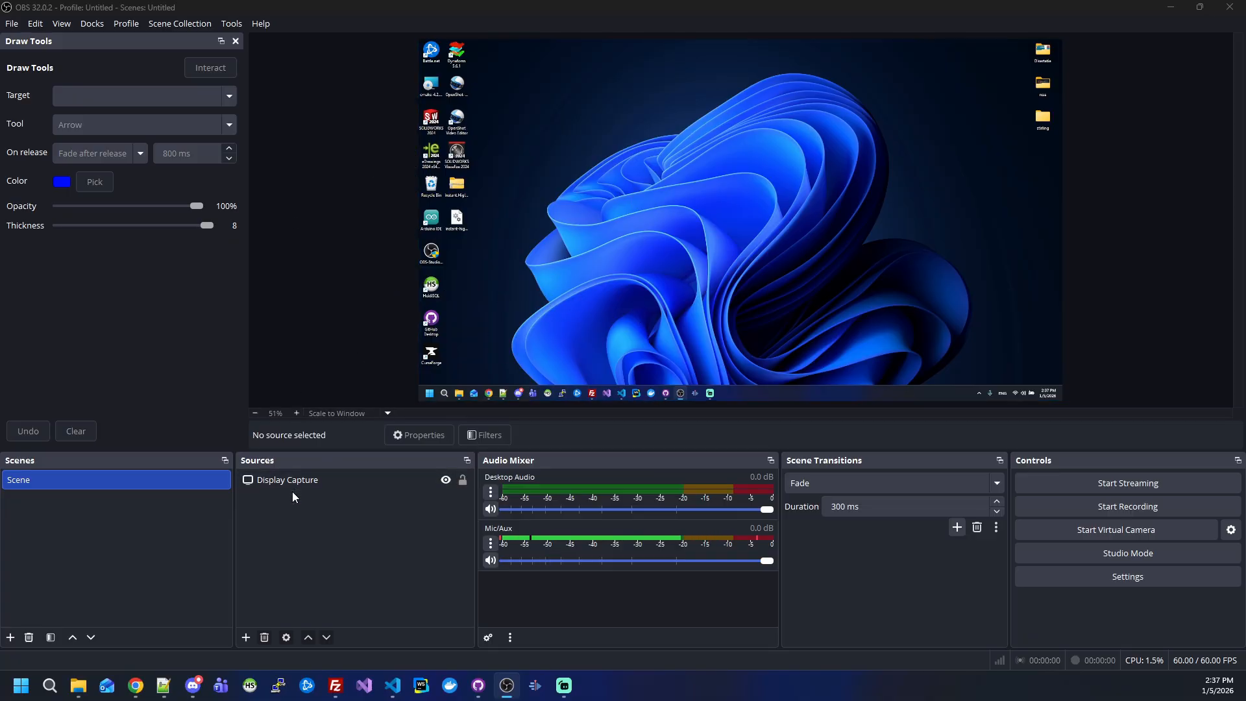
Add a new Instant Highlight Source Draw source to the scene, keeping the default name and making it visible
left_click(246, 640)
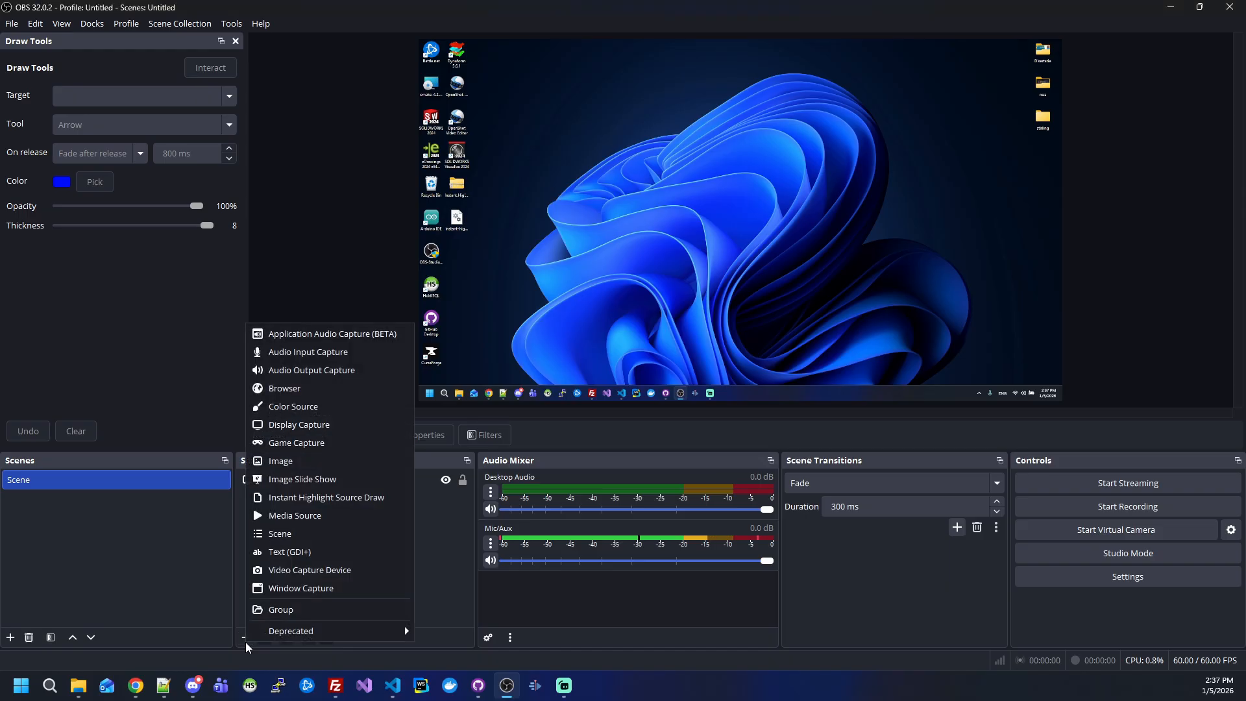
left_click(240, 597)
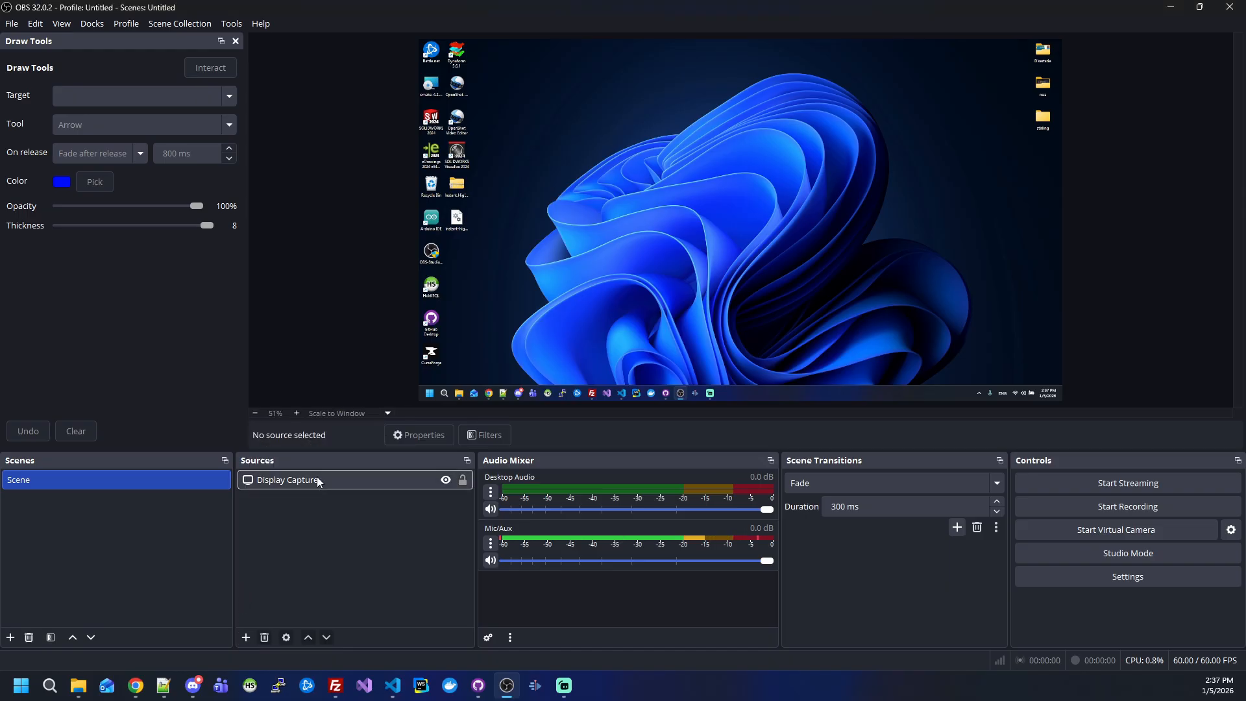
left_click(245, 640)
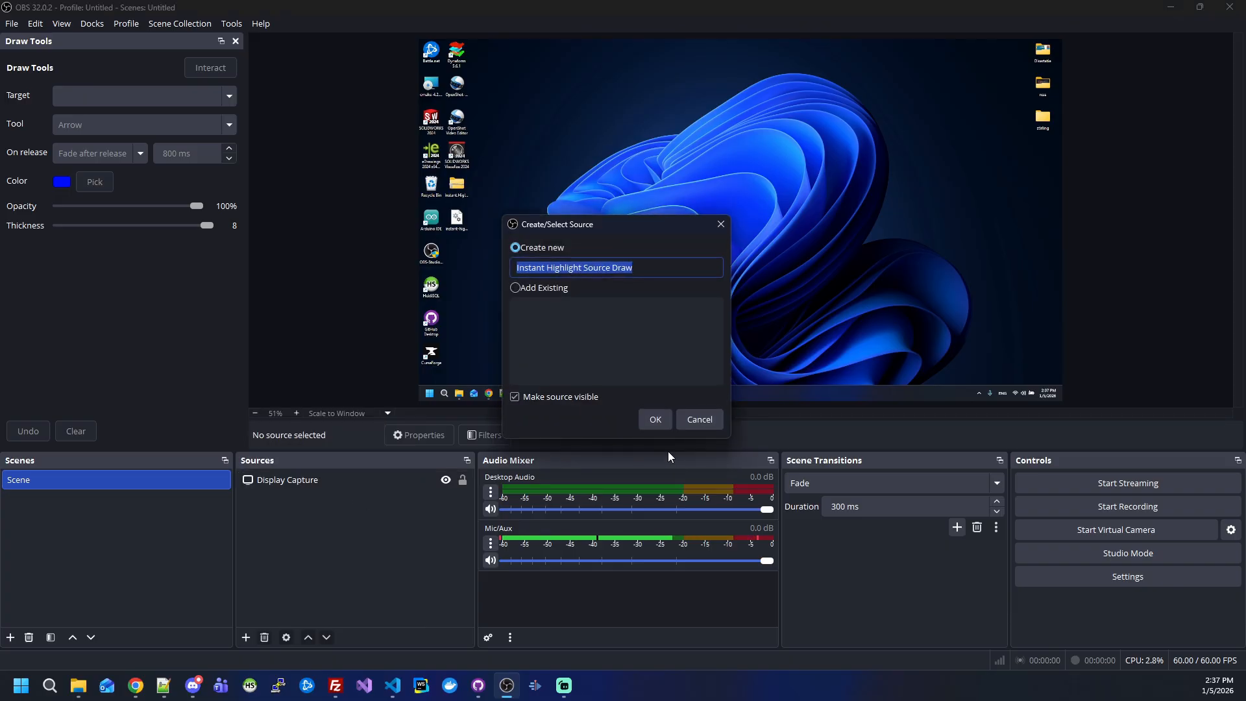
left_click(655, 419)
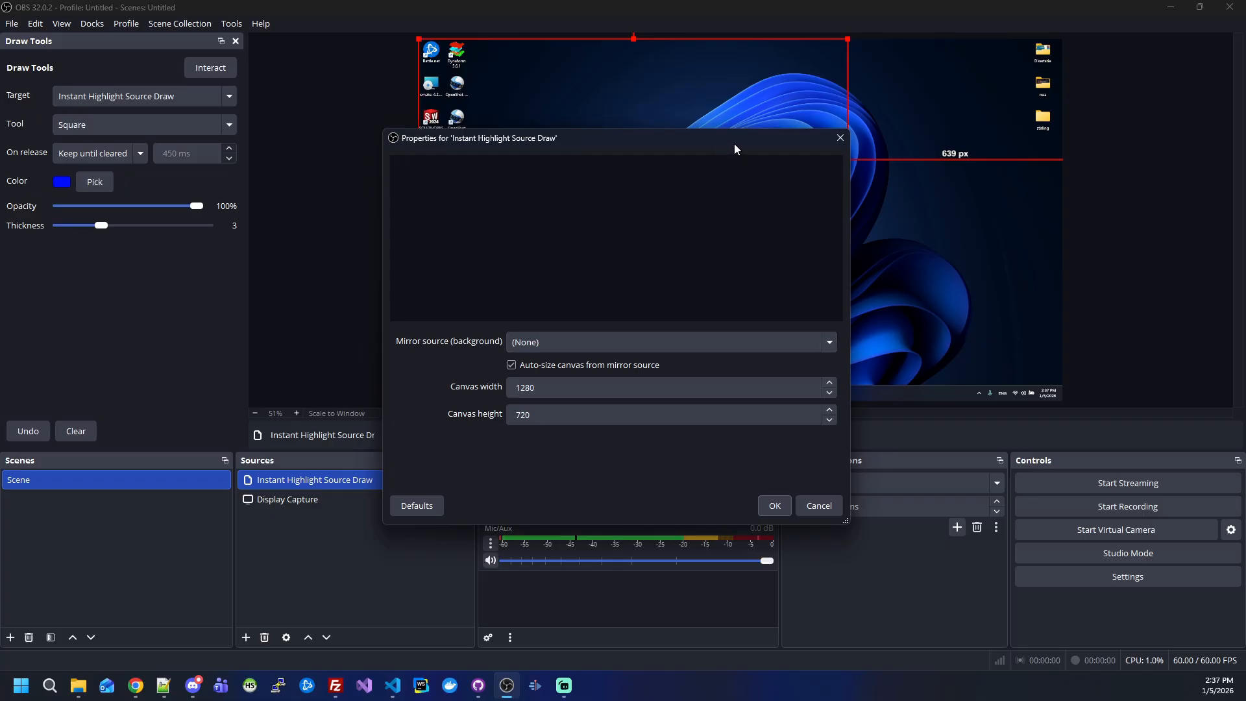
Set the Instant Highlight Source Draw source to mirror Display Capture as its background
left_click_drag(734, 148, 871, 239)
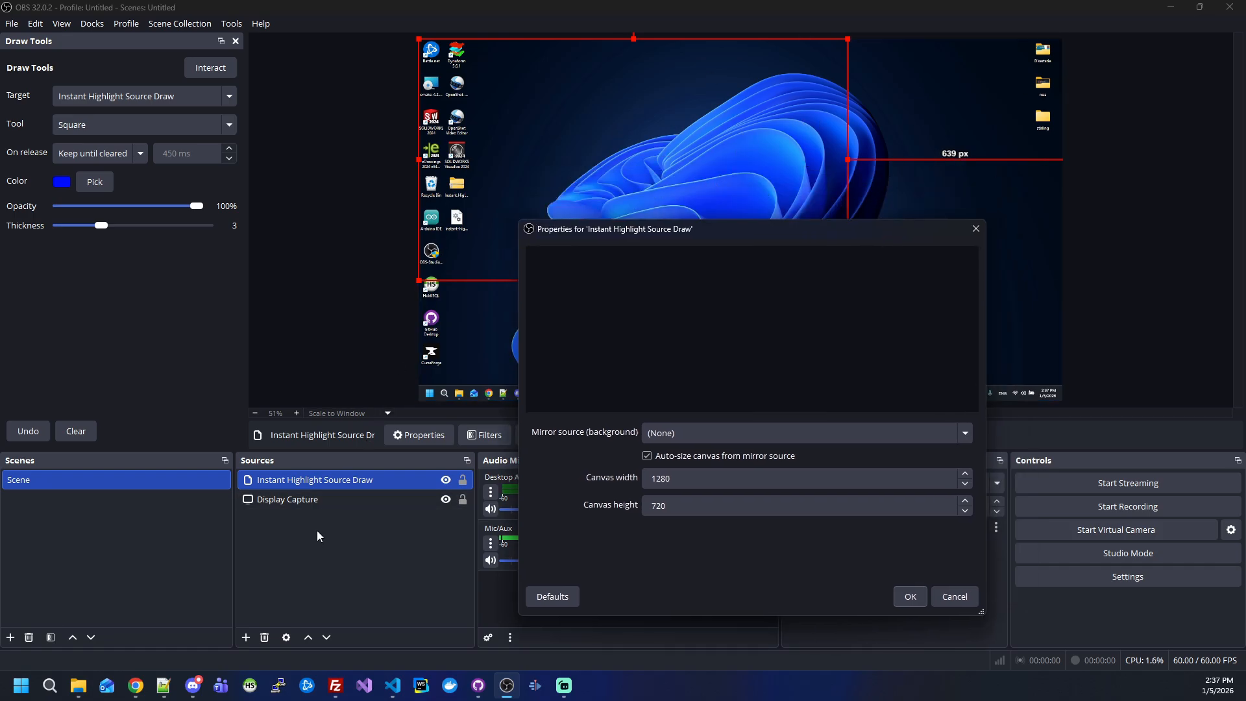
left_click_drag(734, 229, 826, 157)
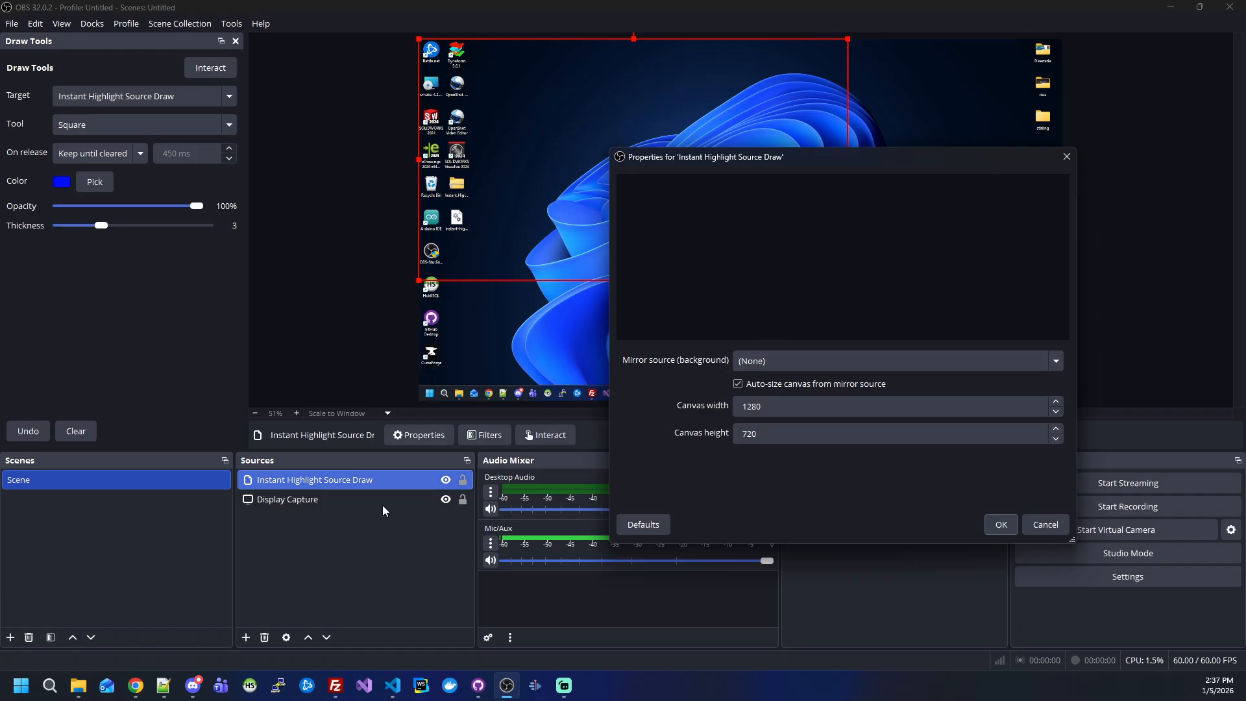
left_click(848, 362)
left_click(805, 402)
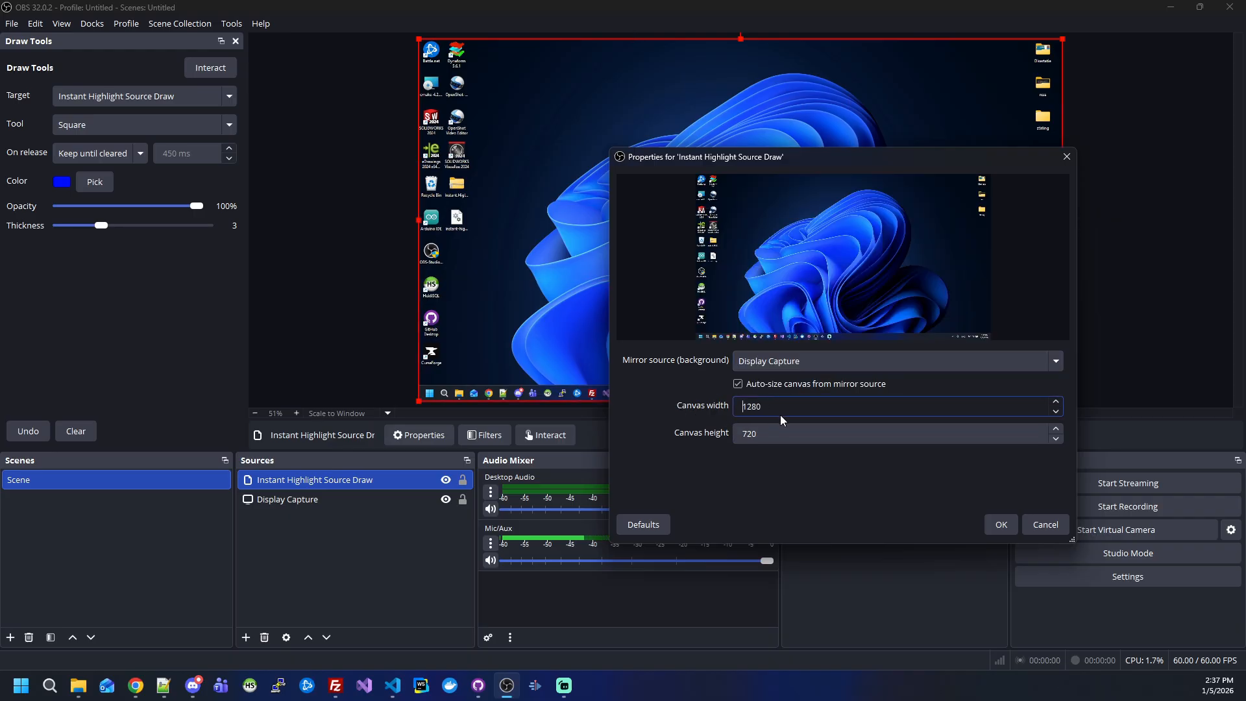
Set the draw source's canvas width to 1920 and canvas height to 1080, and accept the properties
left_click_drag(779, 409, 692, 407)
type("1980")
key("Tab")
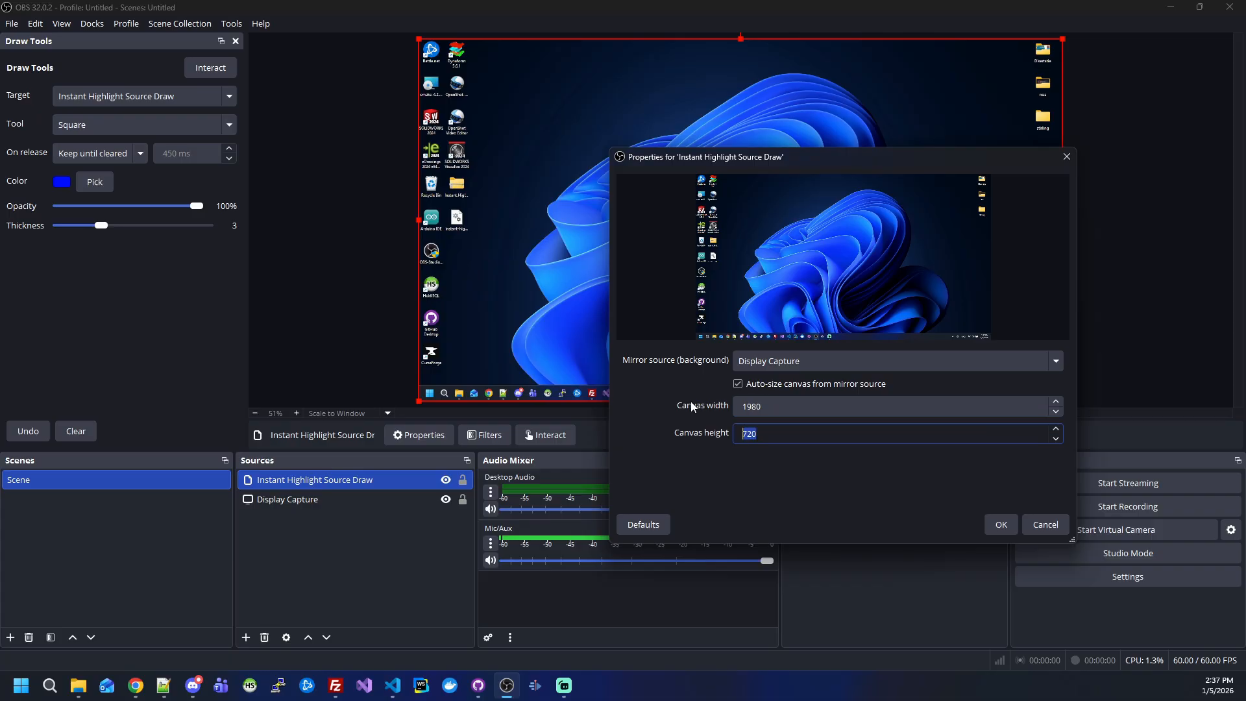
type("1080")
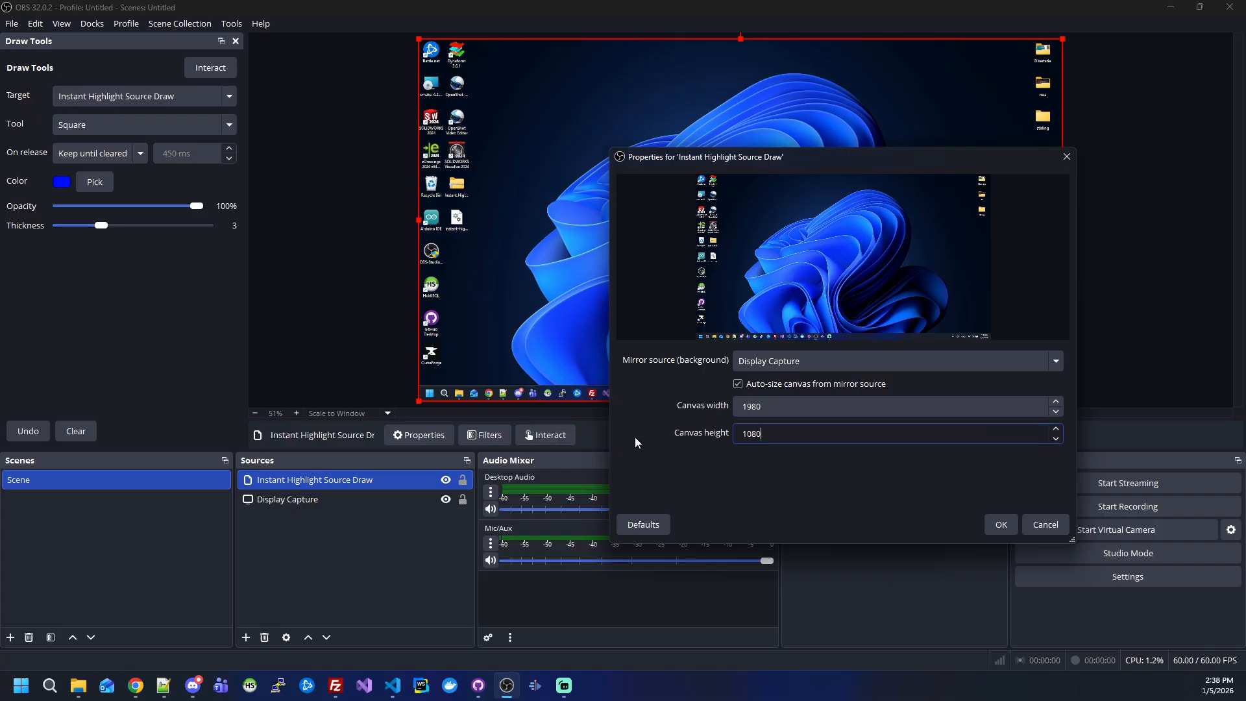
left_click(786, 407)
key("BackSpace")
key("BackSpace")
type("20")
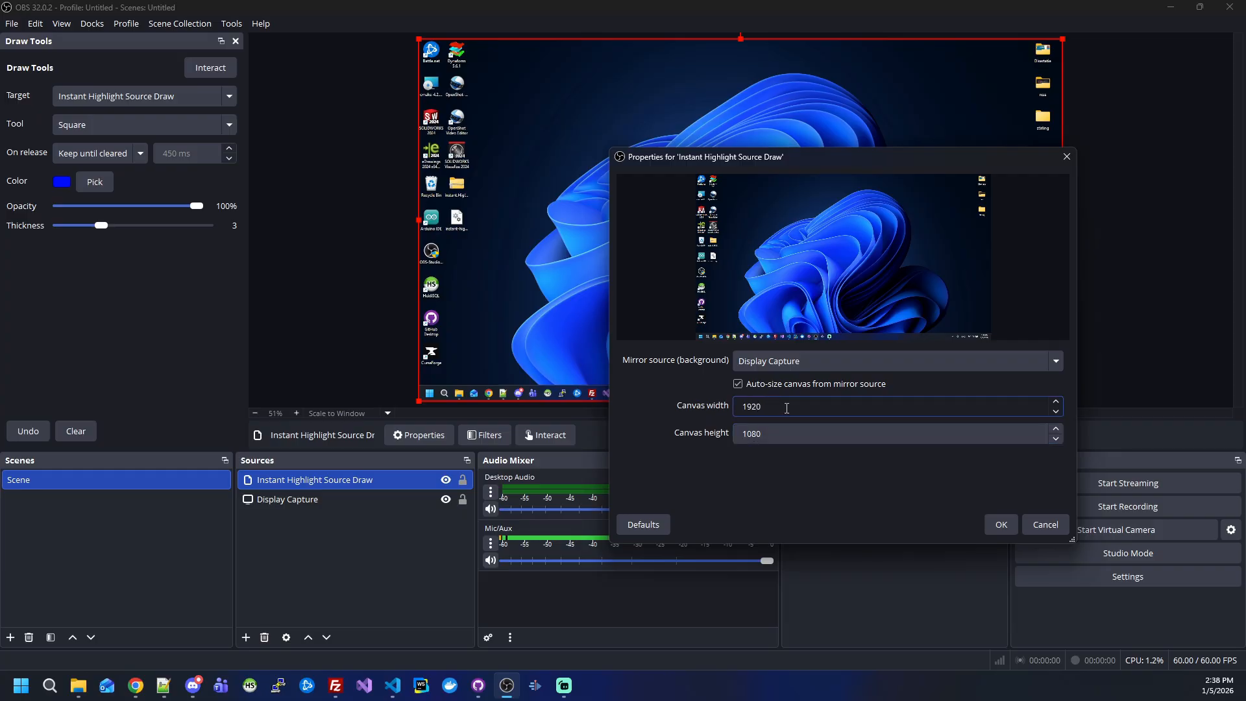
left_click(1000, 531)
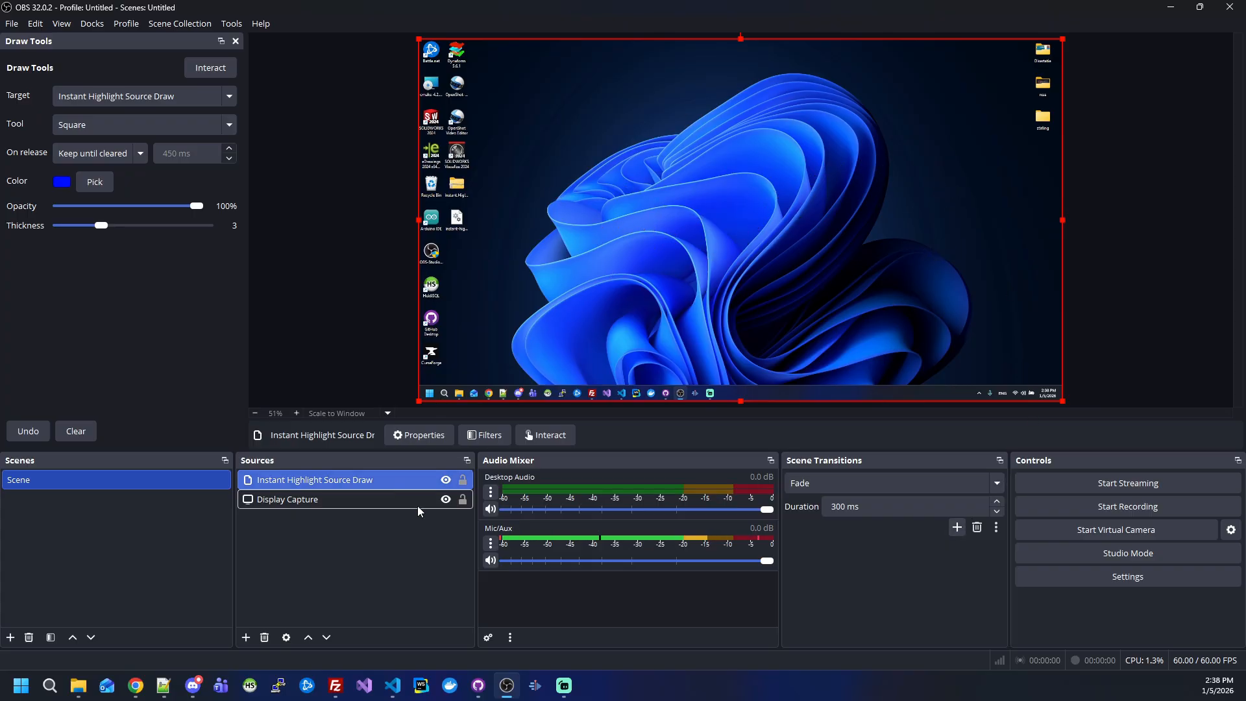
Hide the Display Capture source and show it again
left_click(446, 499)
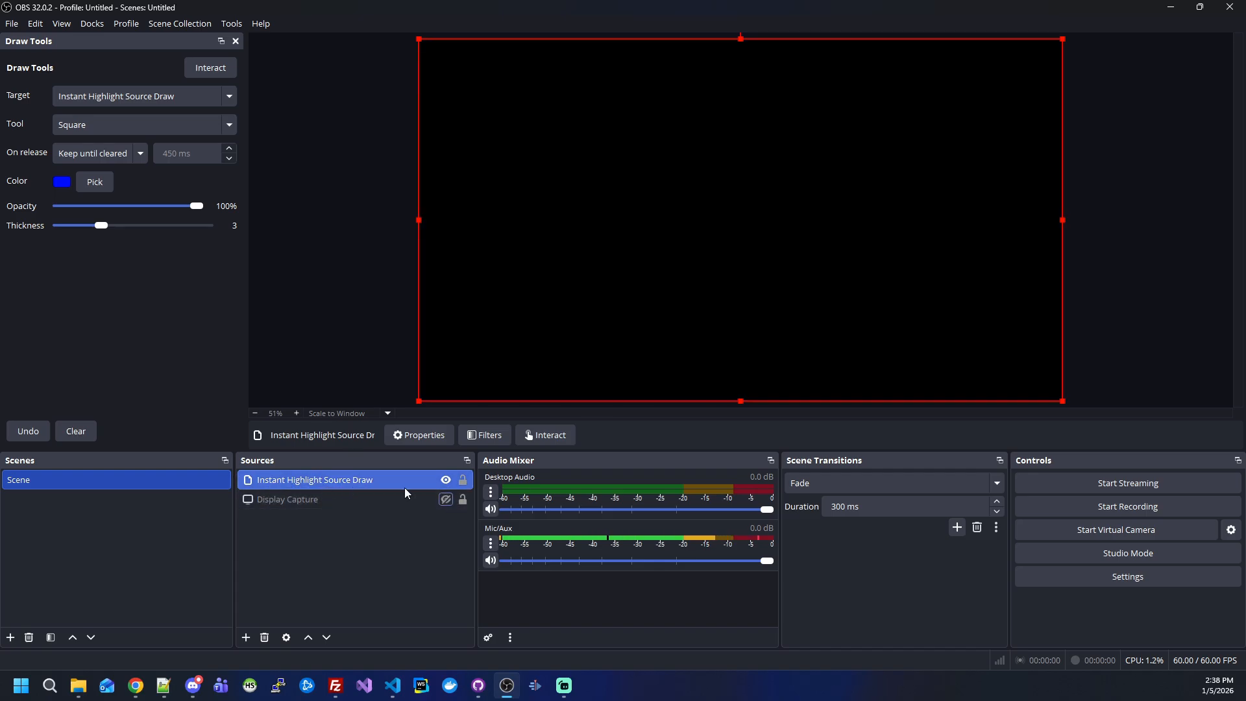
left_click(446, 500)
Group the Instant Highlight Source Draw and Display Capture sources into a group named Instant, and collapse it
left_click(287, 513)
key("ctrl+a")
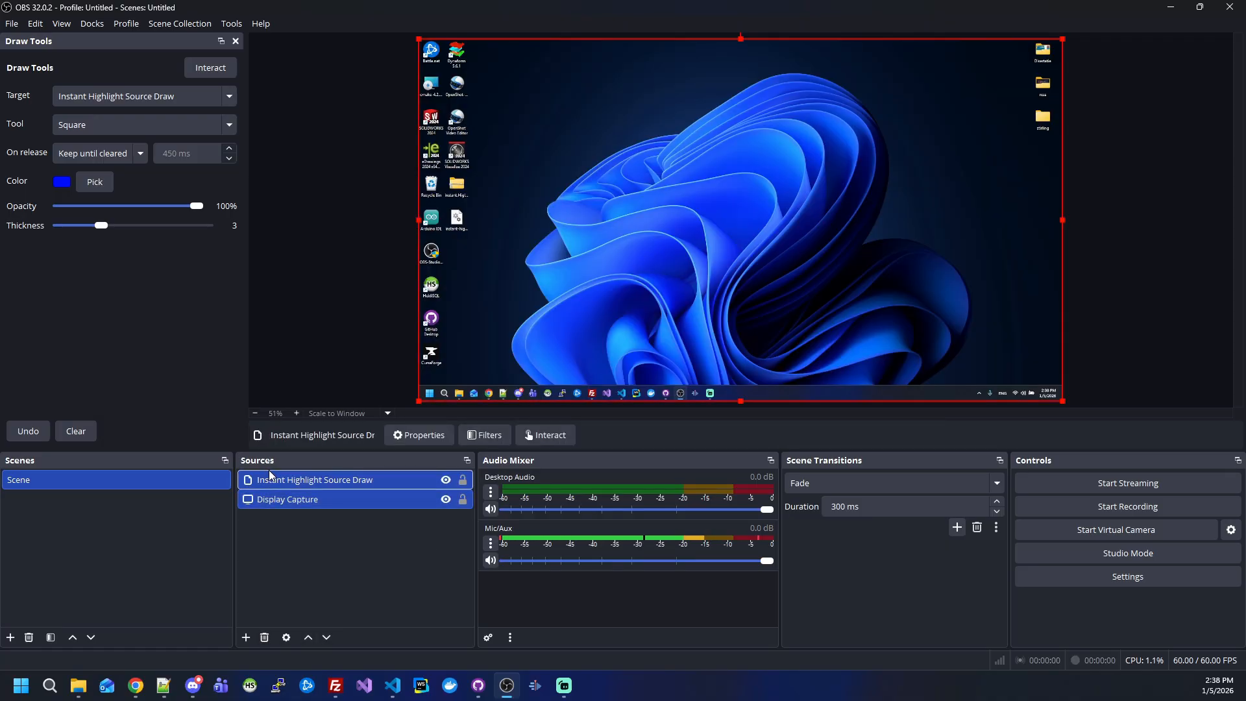
left_click(286, 638)
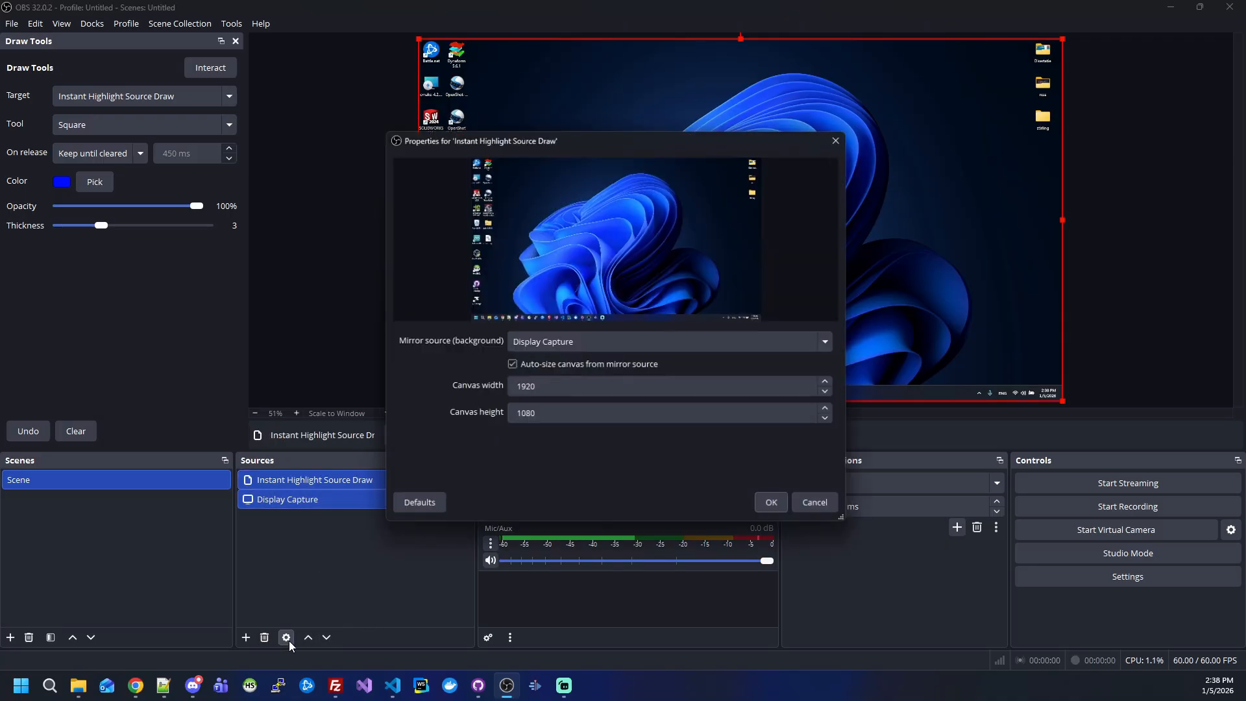
left_click(803, 504)
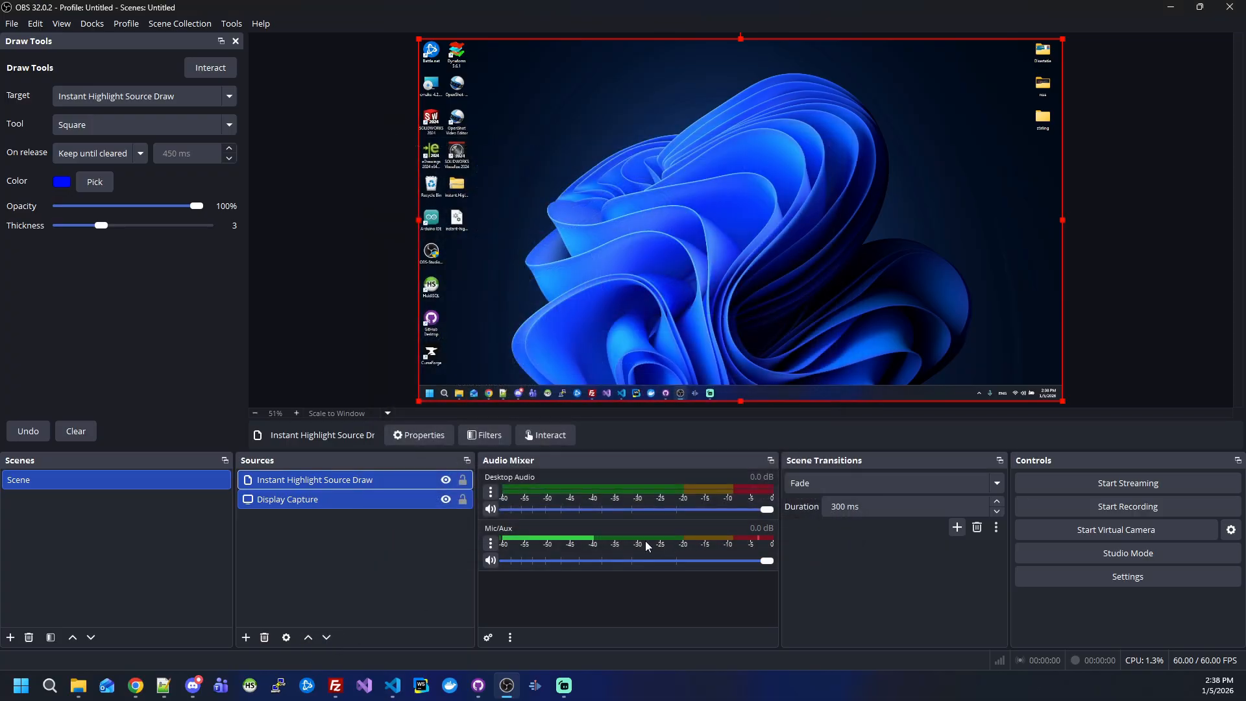
right_click(402, 495)
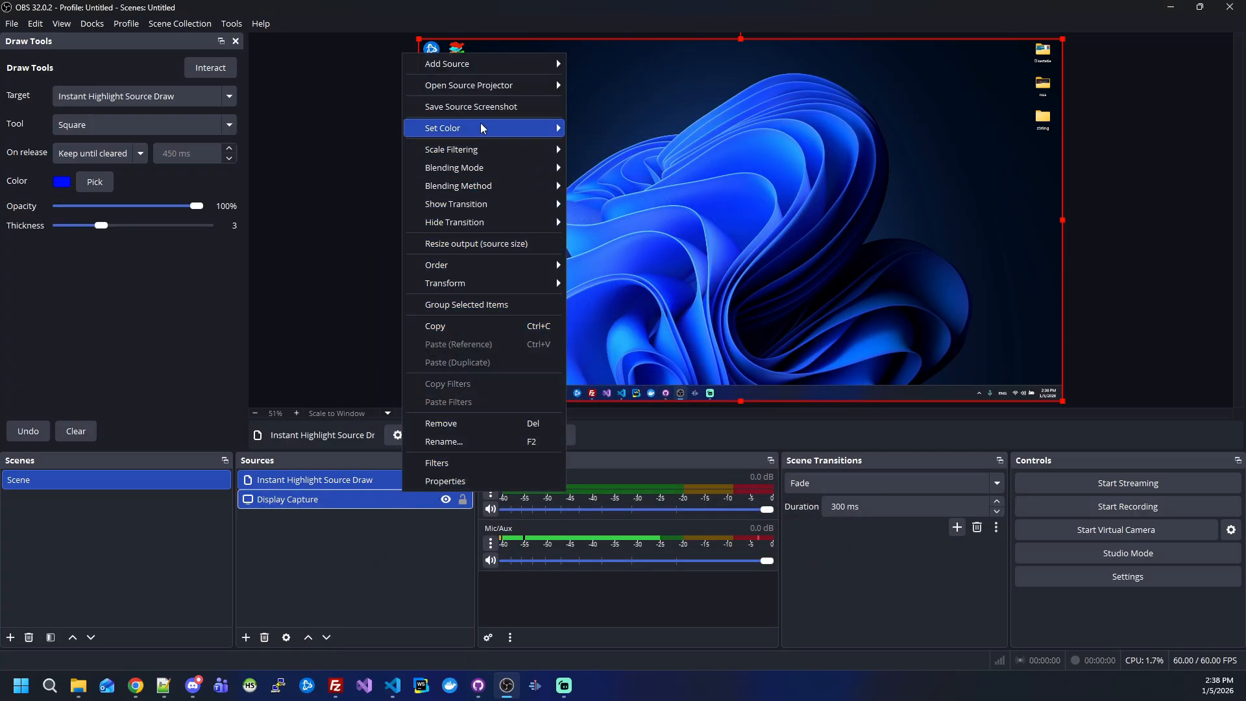
left_click(468, 305)
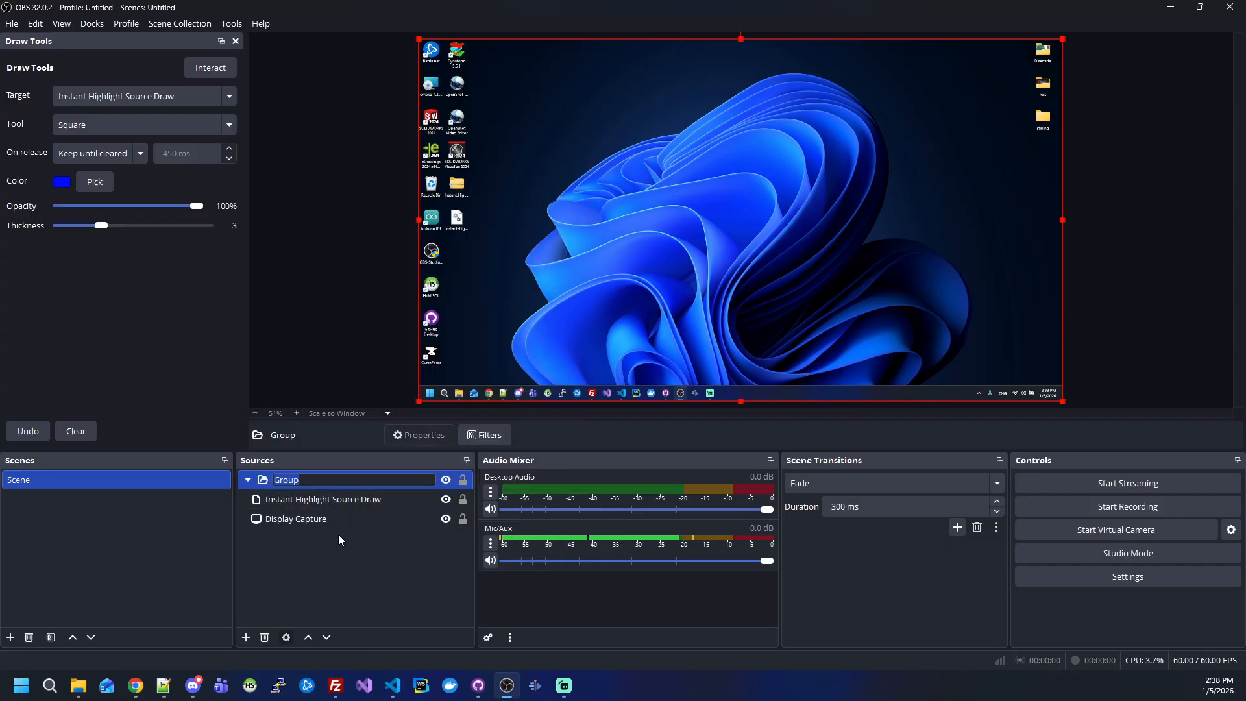
type("Instant")
left_click(356, 579)
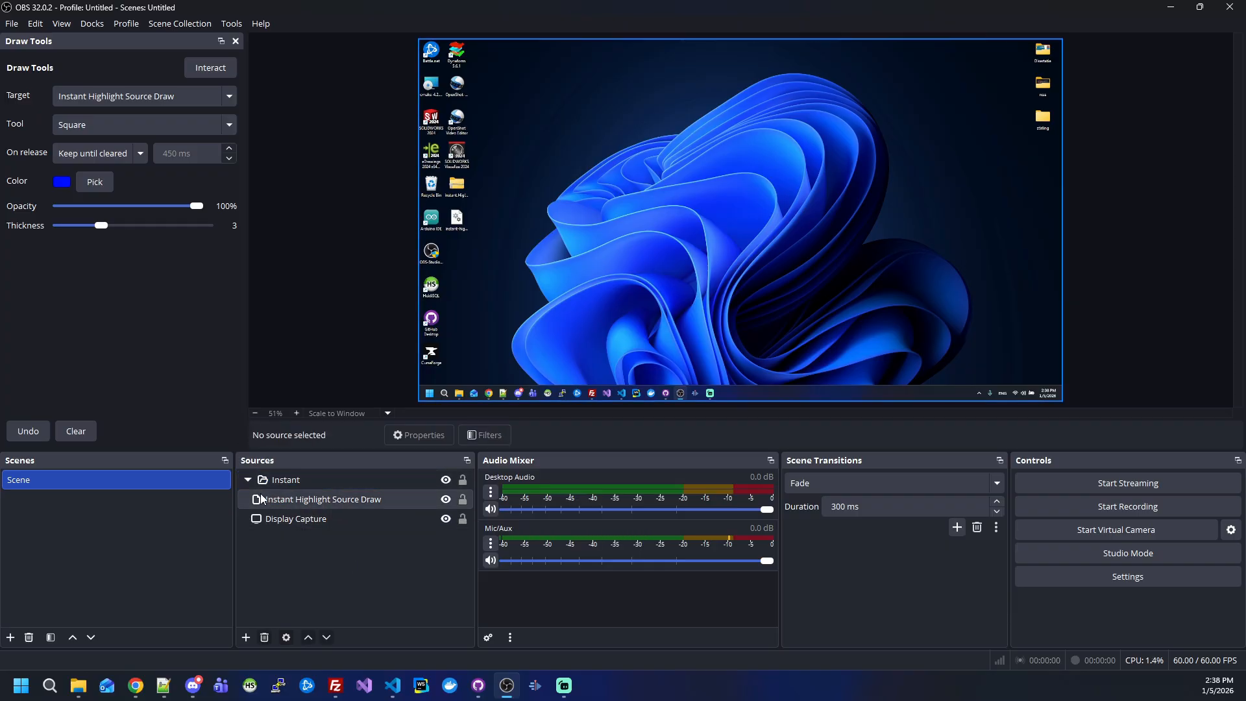
left_click(246, 479)
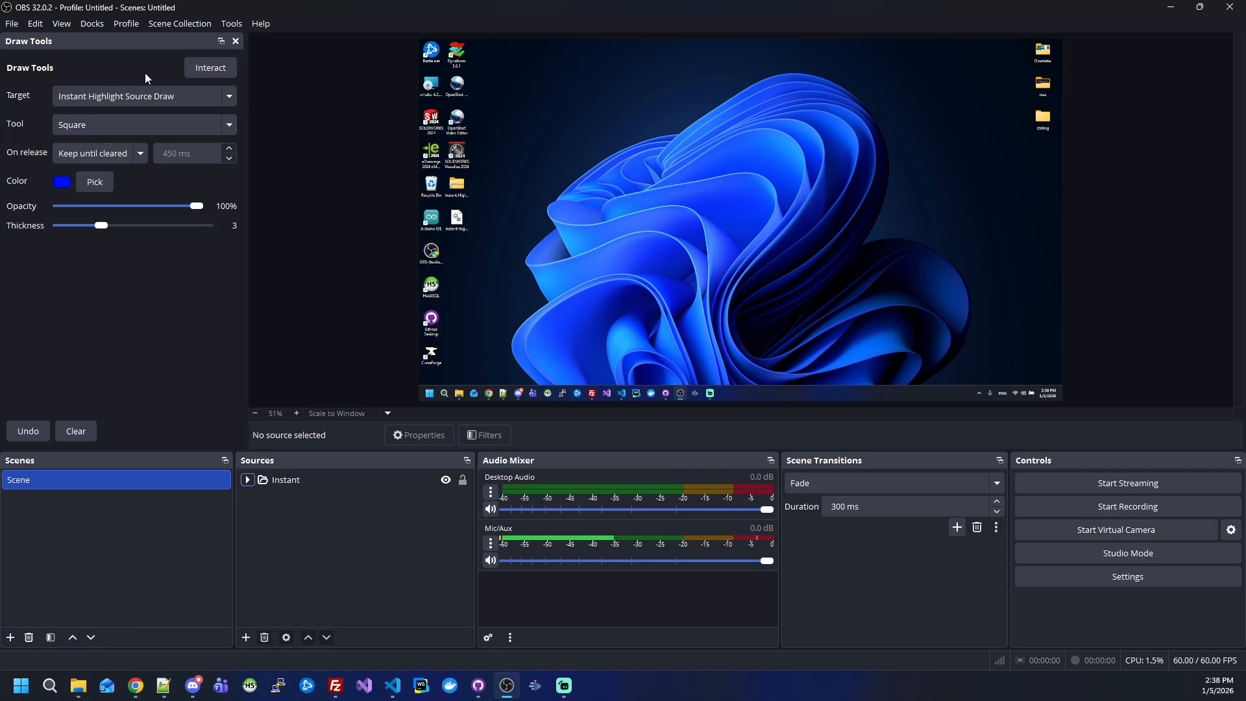
Open the interaction window for the draw source, shrink it and place it where it does not cover the preview
left_click(216, 71)
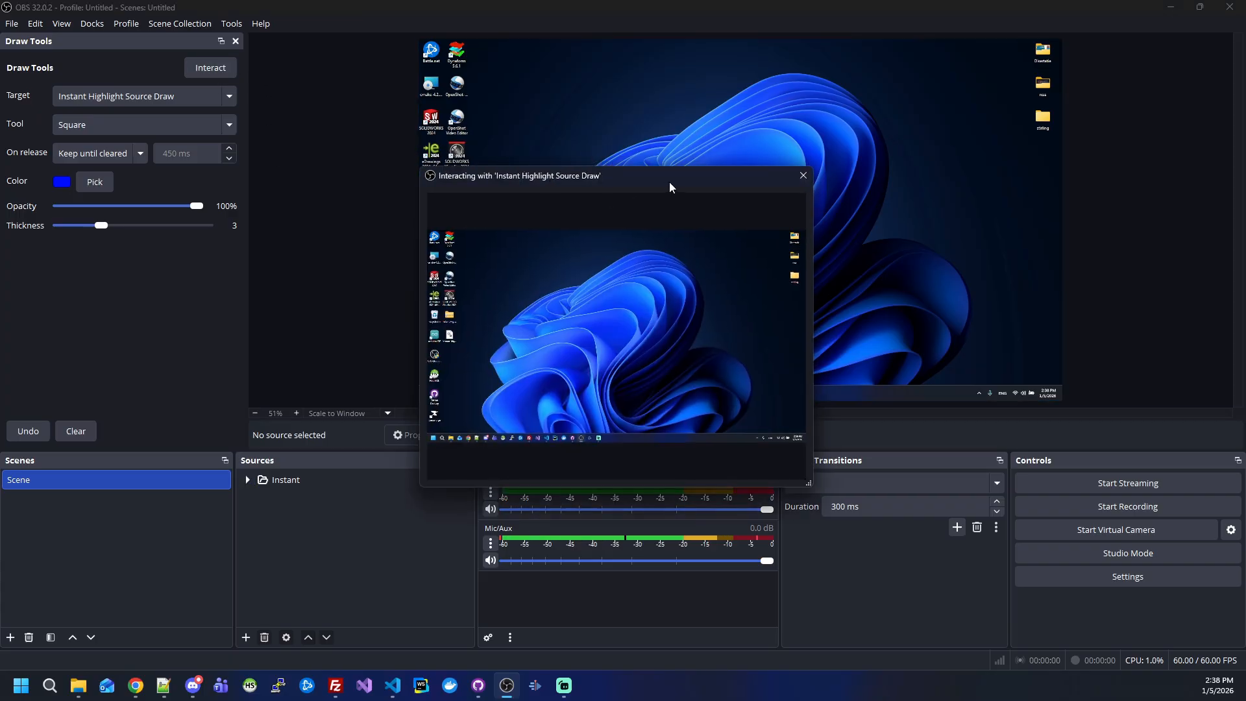
left_click_drag(669, 183, 816, 155)
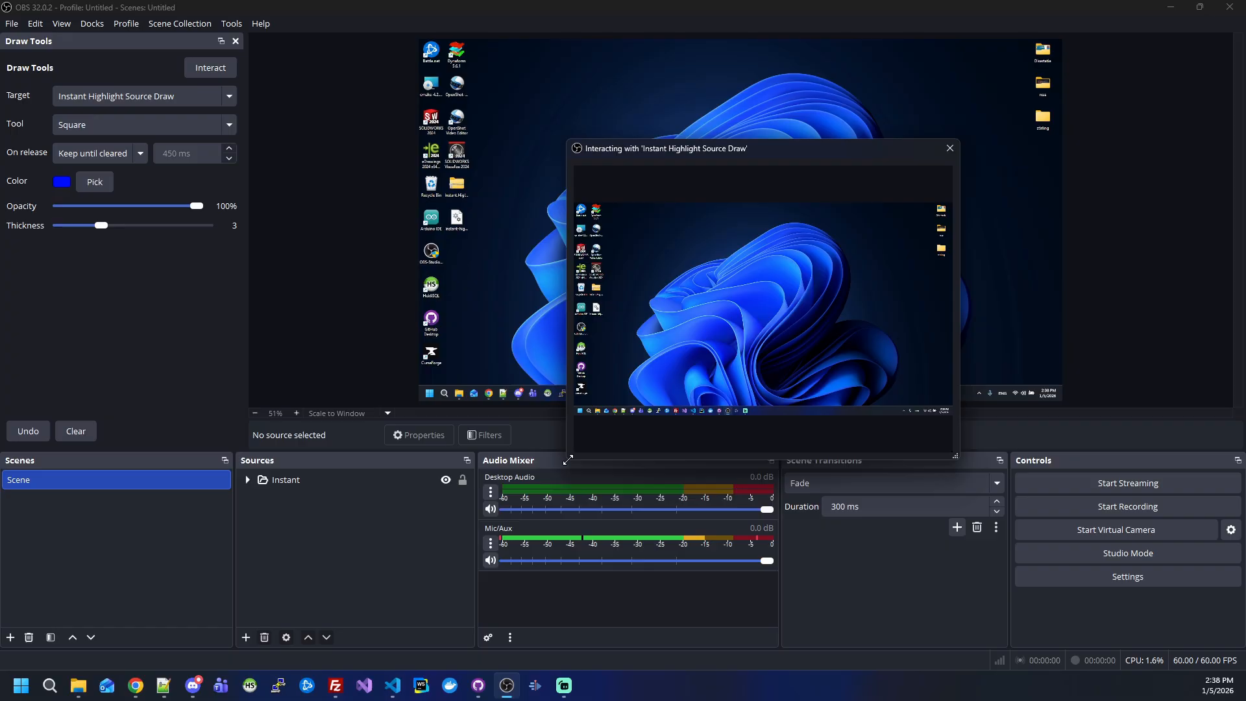
left_click_drag(568, 460, 98, 657)
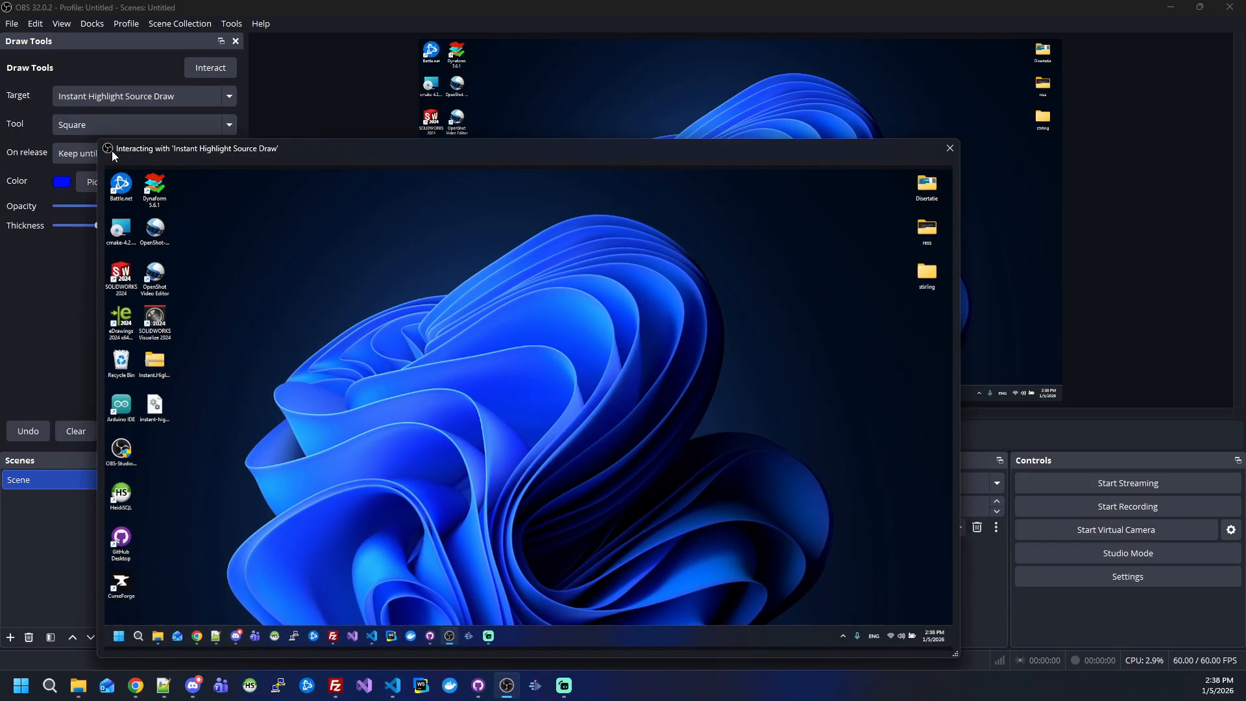
left_click_drag(98, 139, 171, 179)
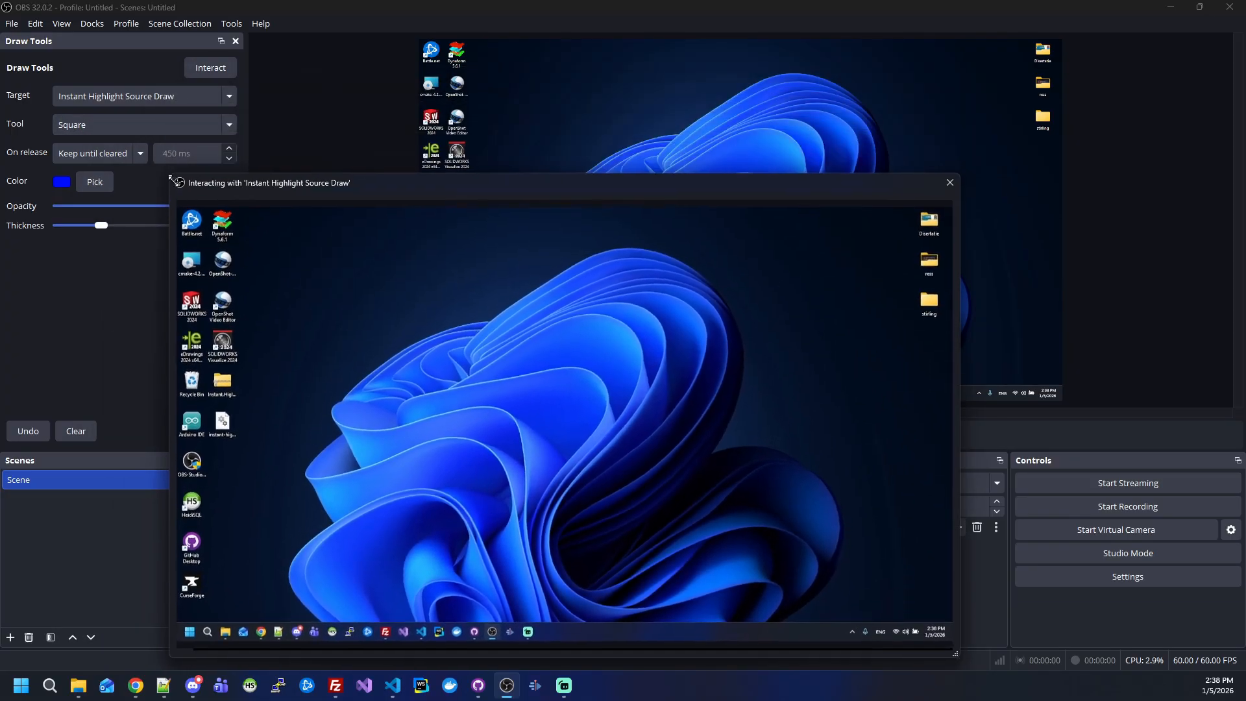
left_click_drag(519, 181, 596, 111)
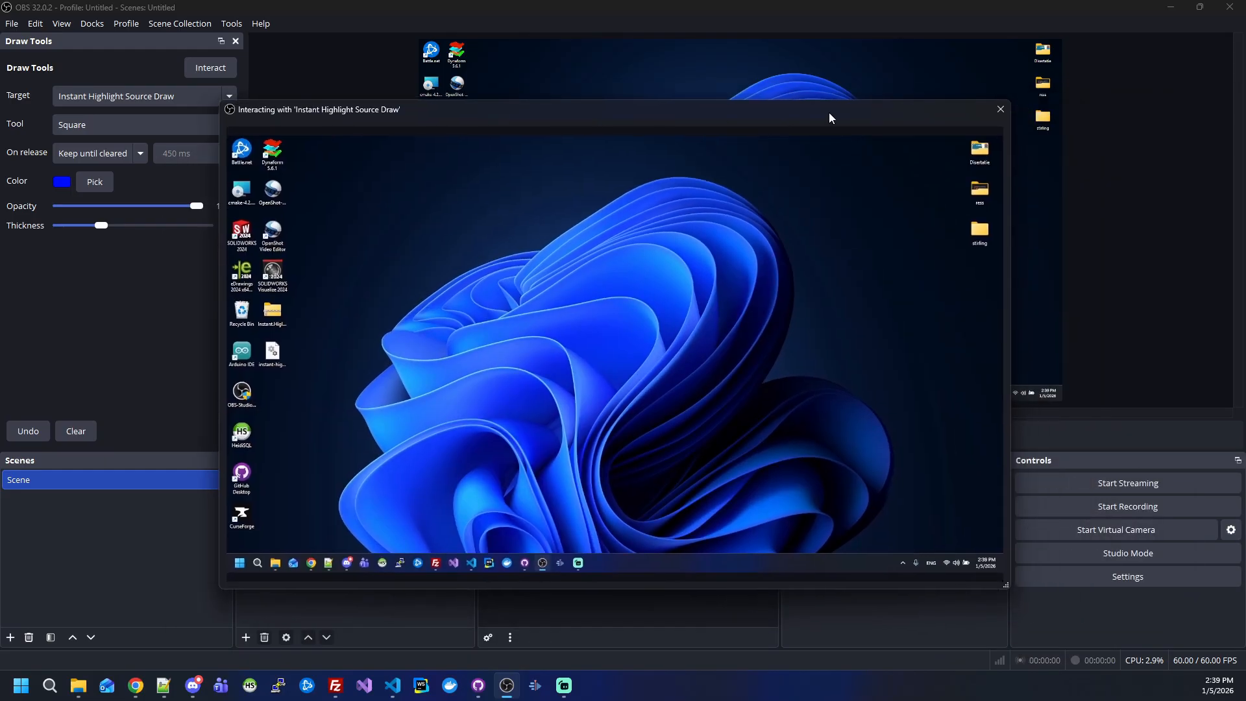
left_click_drag(1006, 102, 500, 336)
left_click_drag(398, 346, 232, 395)
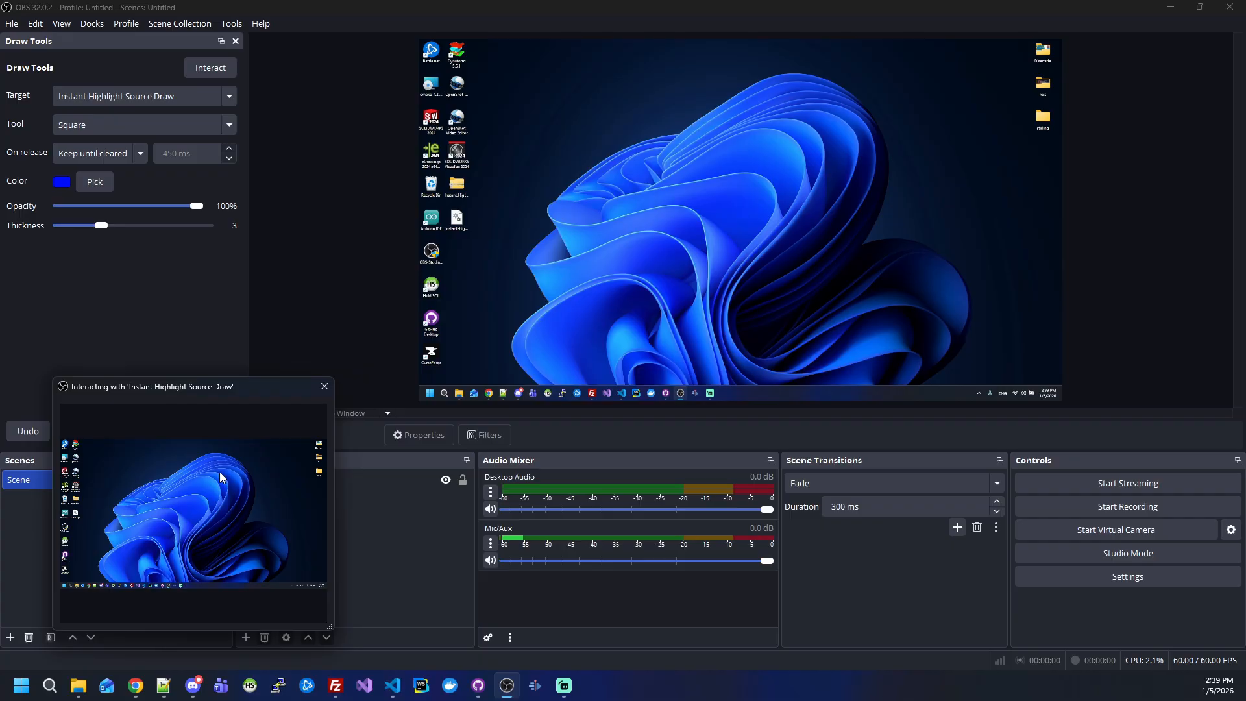
Draw several overlapping blue rectangles over the mirrored display with the Square tool
mouse_move(241, 493)
left_mouse_down()
mouse_move(305, 474)
mouse_move(252, 462)
mouse_move(159, 481)
mouse_move(231, 547)
mouse_move(287, 551)
left_mouse_up()
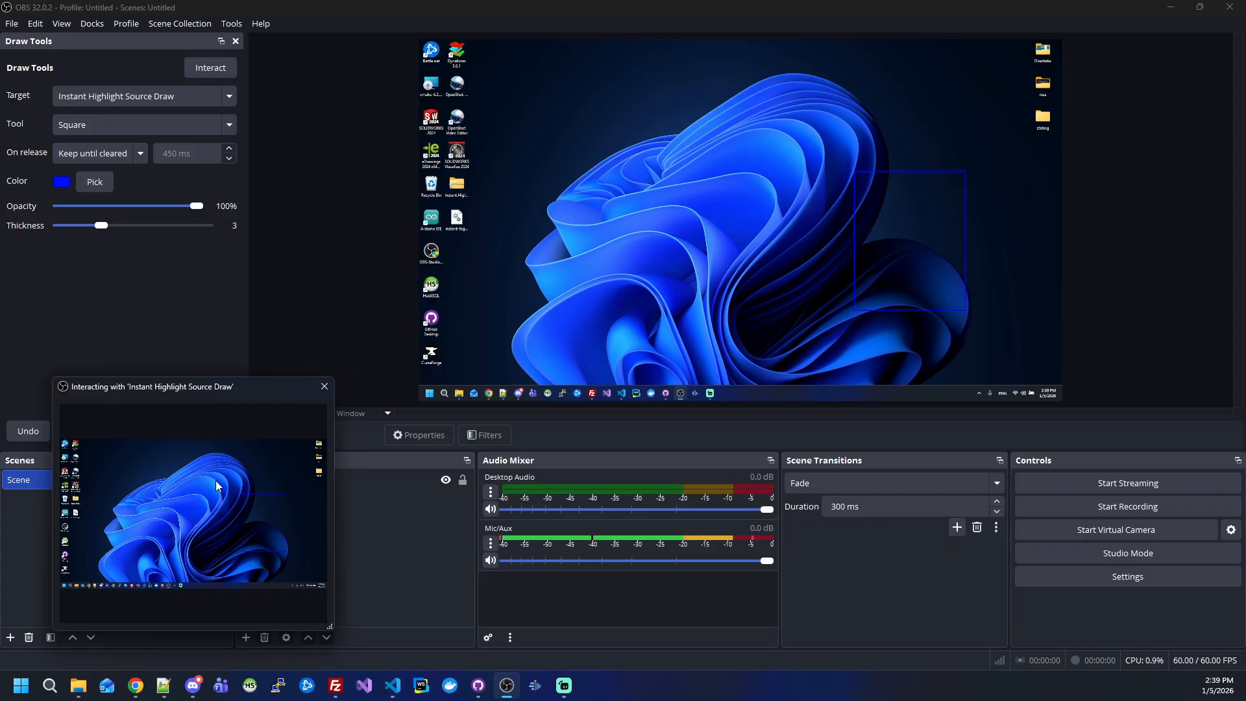
mouse_move(113, 471)
left_mouse_down()
mouse_move(129, 506)
mouse_move(239, 518)
left_mouse_up()
mouse_move(244, 472)
left_mouse_down()
mouse_move(227, 497)
mouse_move(312, 553)
left_mouse_up()
mouse_move(193, 559)
left_mouse_down()
mouse_move(188, 488)
mouse_move(274, 504)
left_mouse_up()
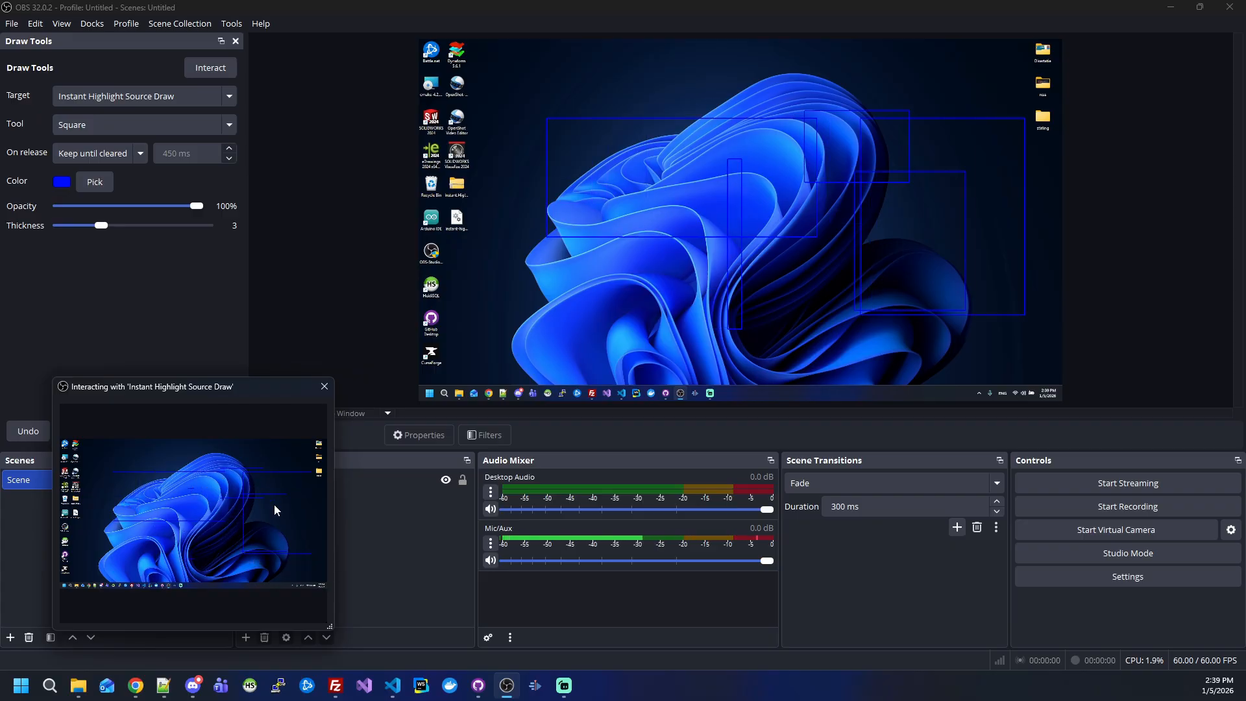
left_click_drag(143, 457, 105, 539)
left_click_drag(208, 462, 284, 515)
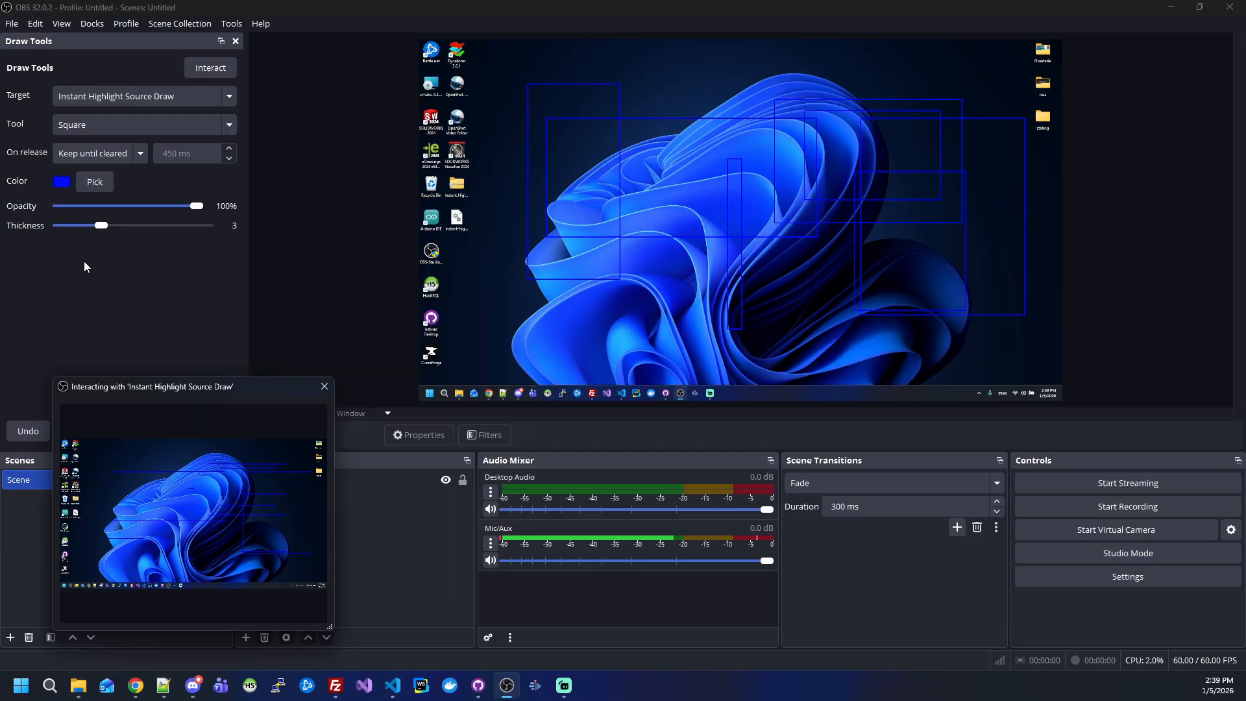
Switch the drawing tool to Eraser and erase all the drawn rectangles in the interaction window
left_click(91, 126)
left_click(86, 228)
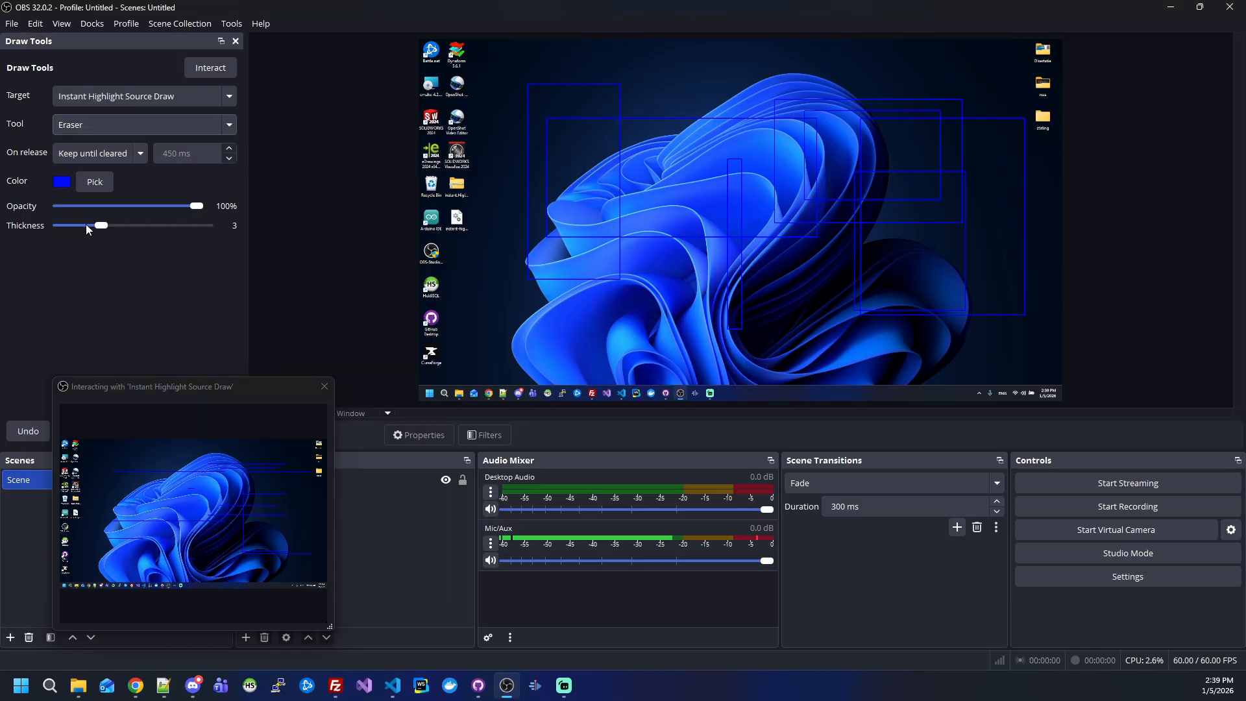
left_click(255, 465)
mouse_move(265, 466)
left_mouse_down()
mouse_move(248, 529)
mouse_move(238, 513)
mouse_move(263, 474)
mouse_move(218, 519)
mouse_move(170, 449)
mouse_move(310, 488)
left_mouse_up()
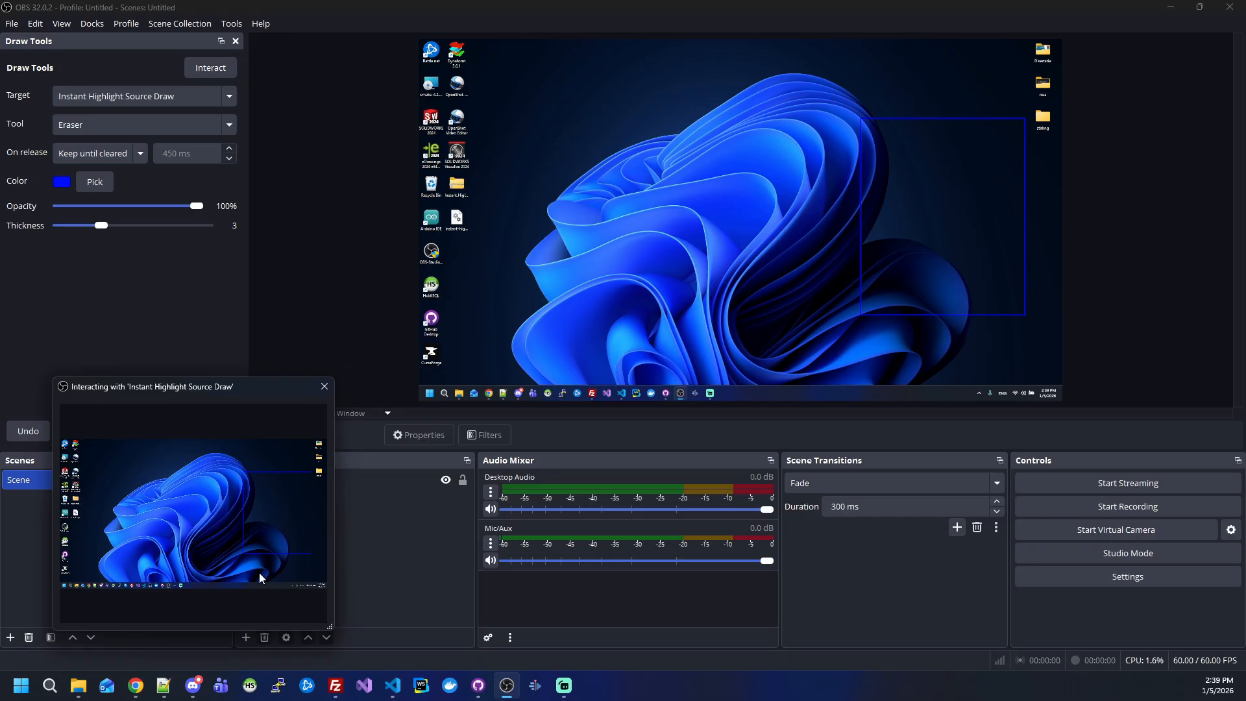
left_click_drag(199, 525, 276, 509)
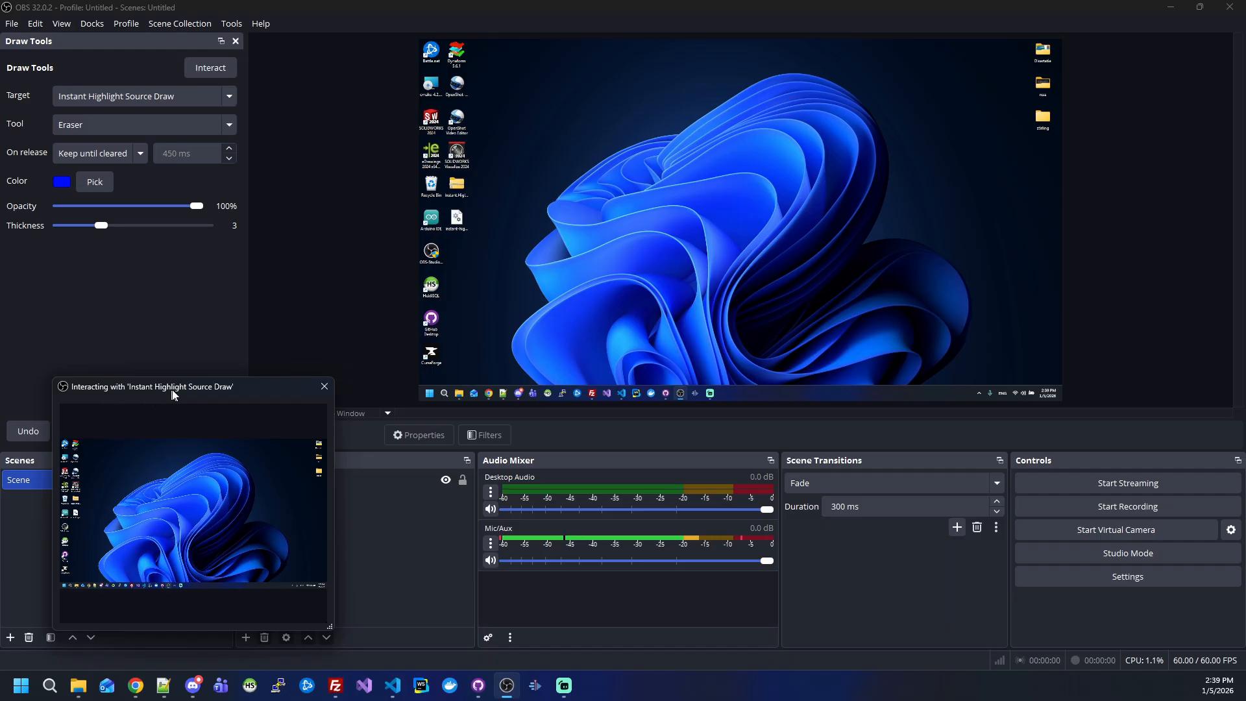
Clear the draw source's canvas and move the interaction window off the preview
left_click_drag(174, 394, 276, 392)
left_click(68, 434)
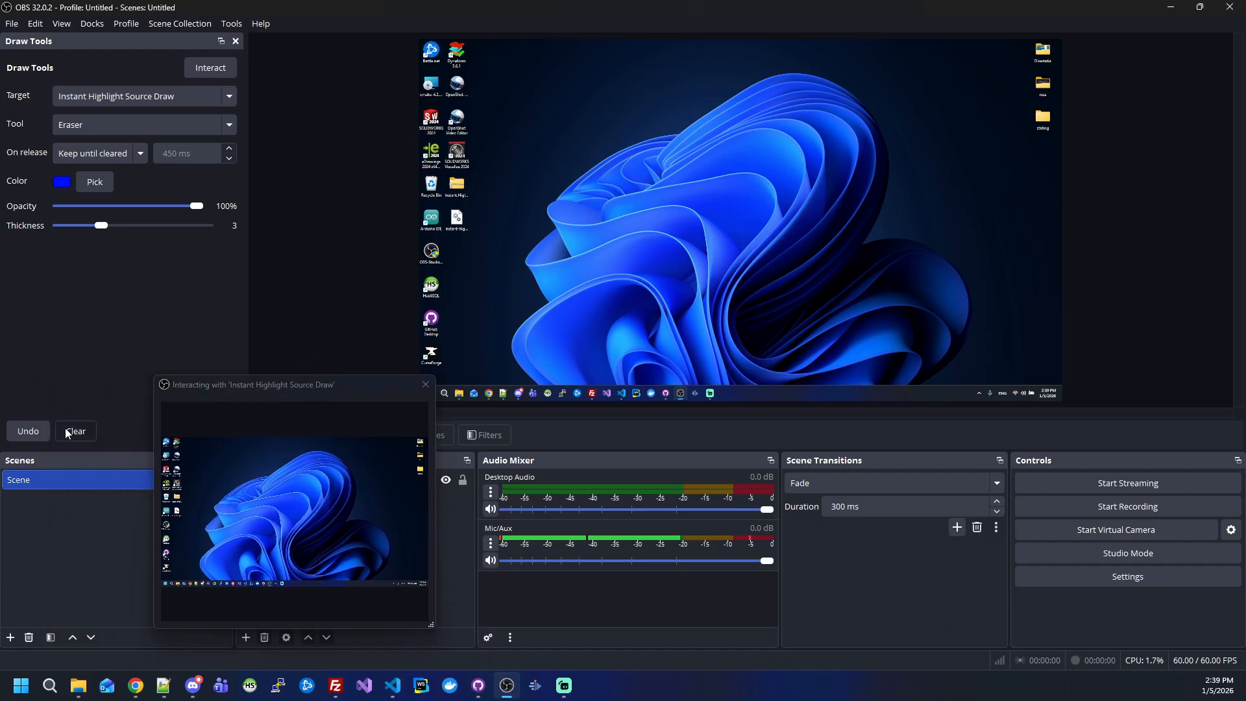
left_click(180, 481)
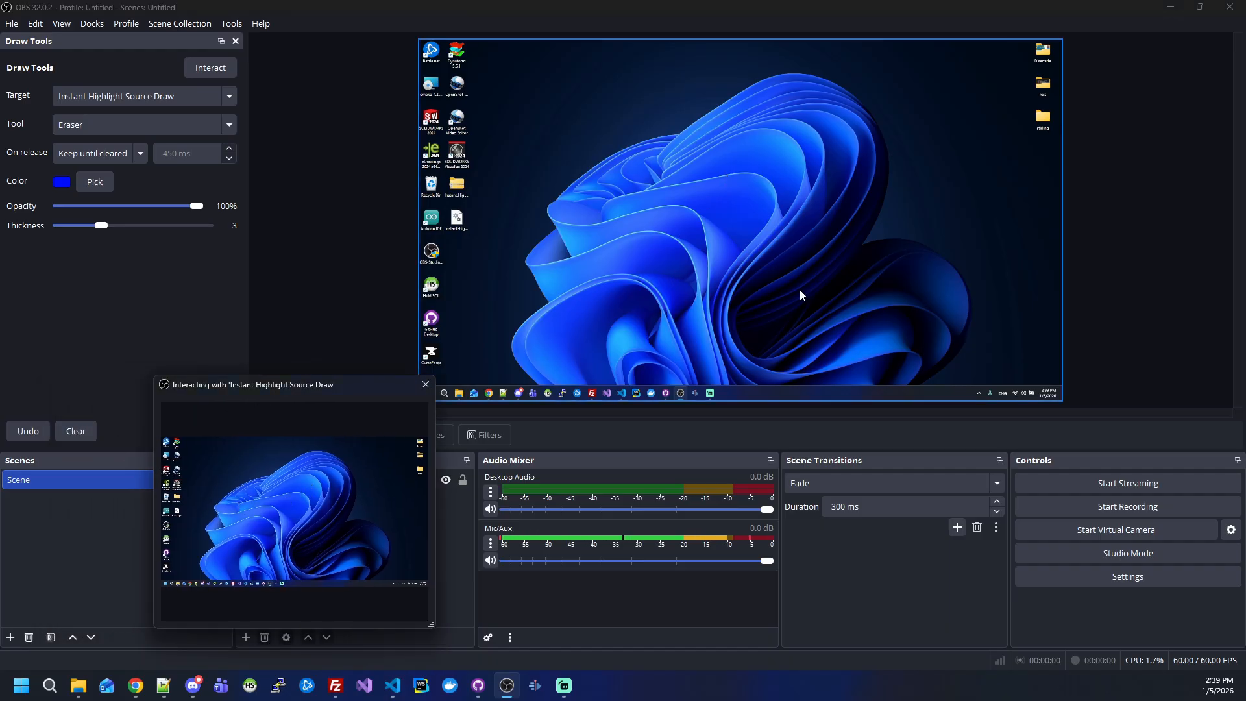
left_click_drag(340, 385, 225, 371)
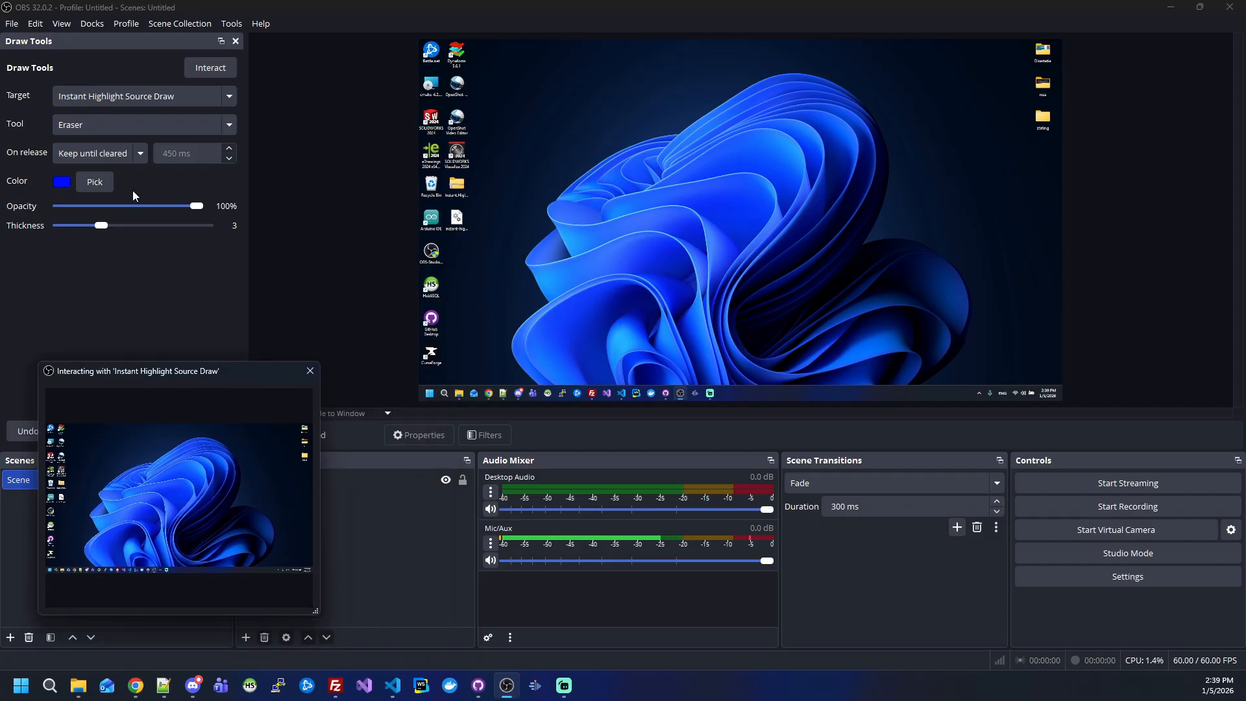
Draw three arrows towards the lowest desktop folder icon with the Arrow tool, and clear them all
left_click(101, 123)
left_click(87, 185)
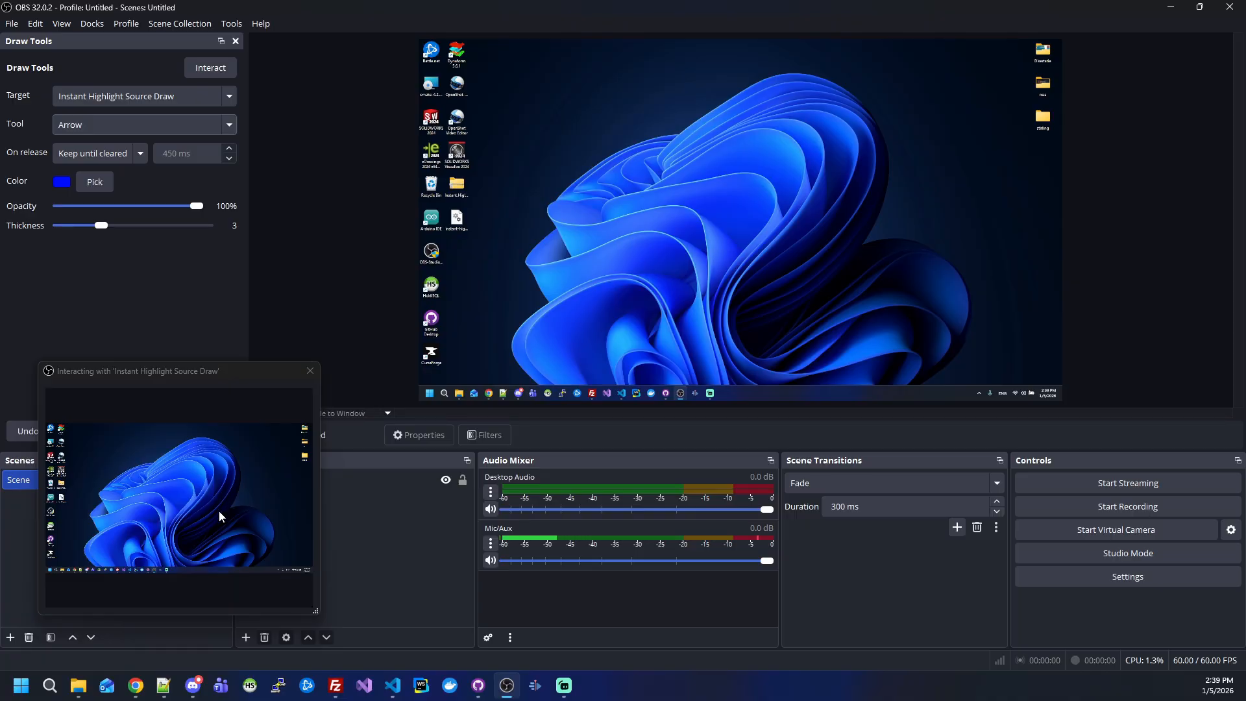
mouse_move(170, 509)
left_mouse_down()
mouse_move(262, 449)
mouse_move(293, 457)
left_mouse_up()
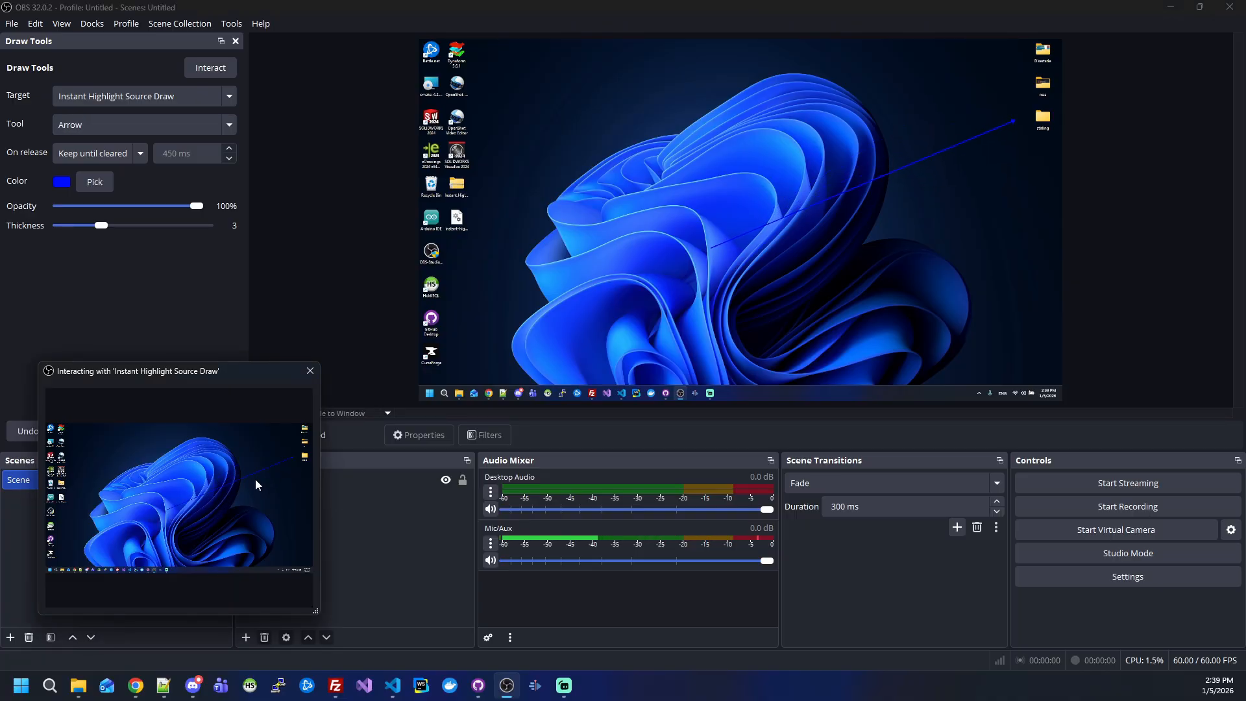
left_click_drag(214, 532, 293, 468)
left_click_drag(302, 535, 298, 484)
left_click_drag(236, 372, 315, 349)
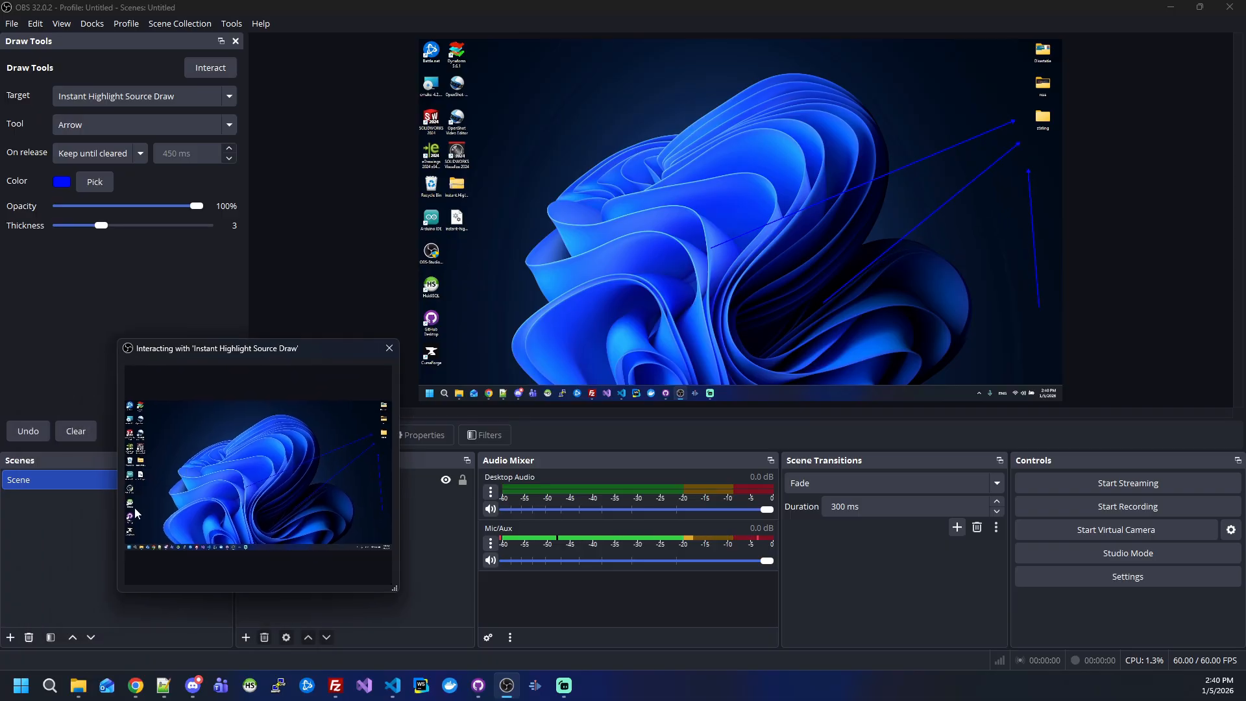
left_click(77, 431)
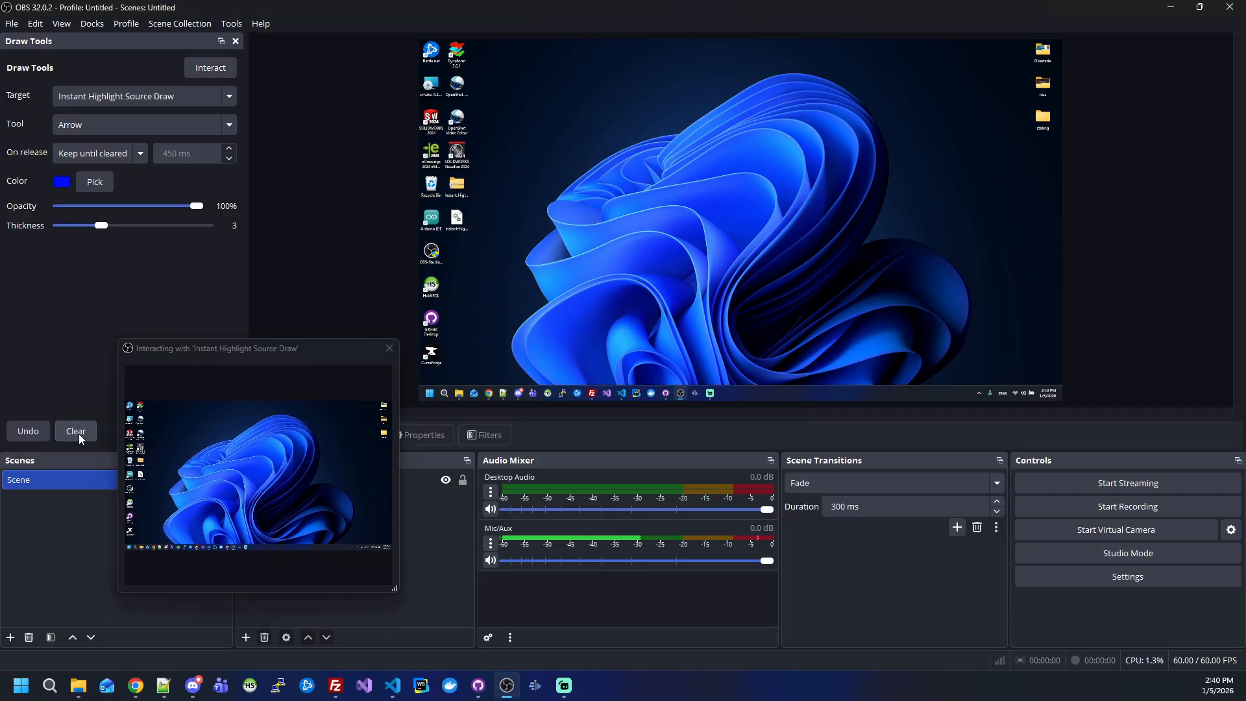
Set the release behaviour to Fade after release and test it with an arrow towards the lowest folder icon
left_click(106, 156)
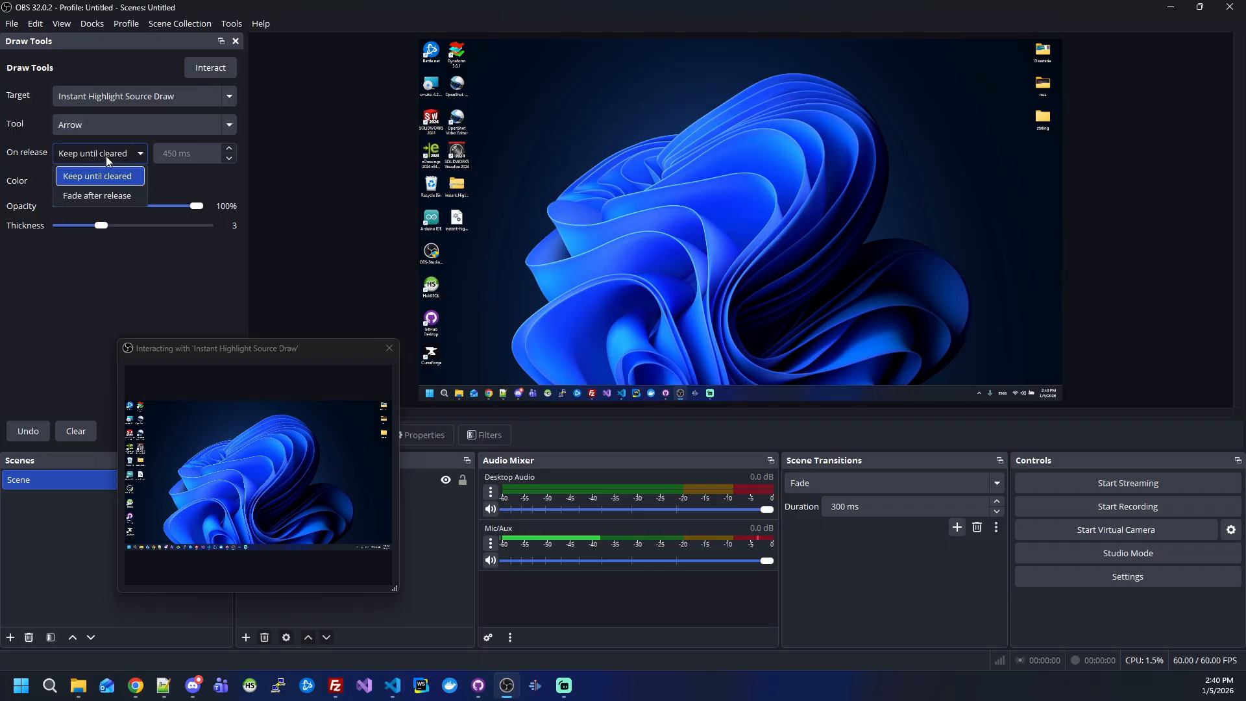
left_click(110, 195)
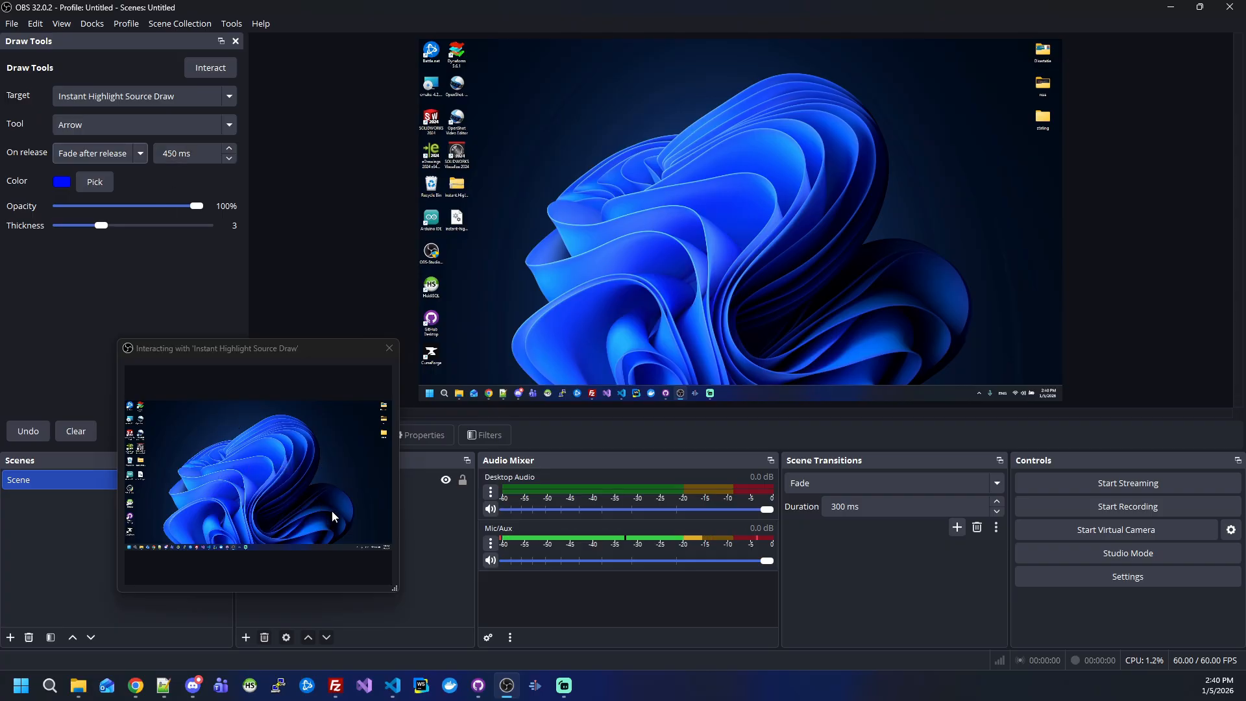
left_click_drag(310, 494, 379, 438)
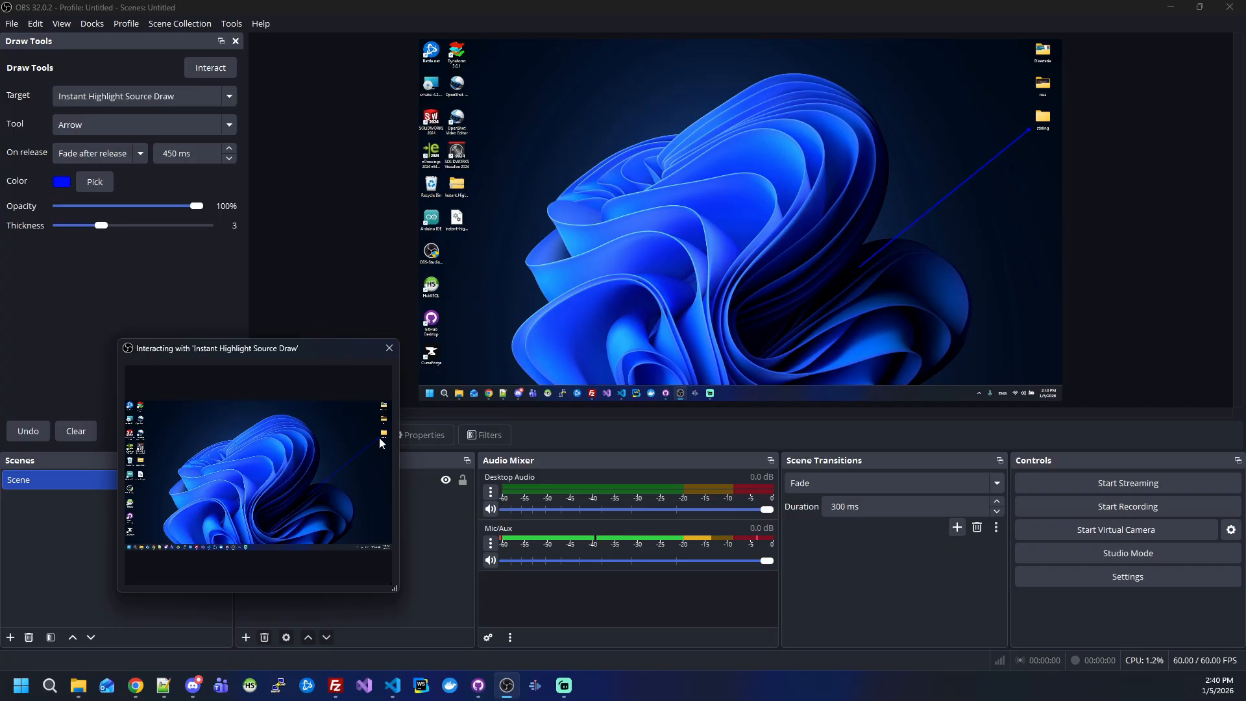
Set the fade time to 1100 ms and test it with another arrow towards the lowest folder icon
left_click(223, 149)
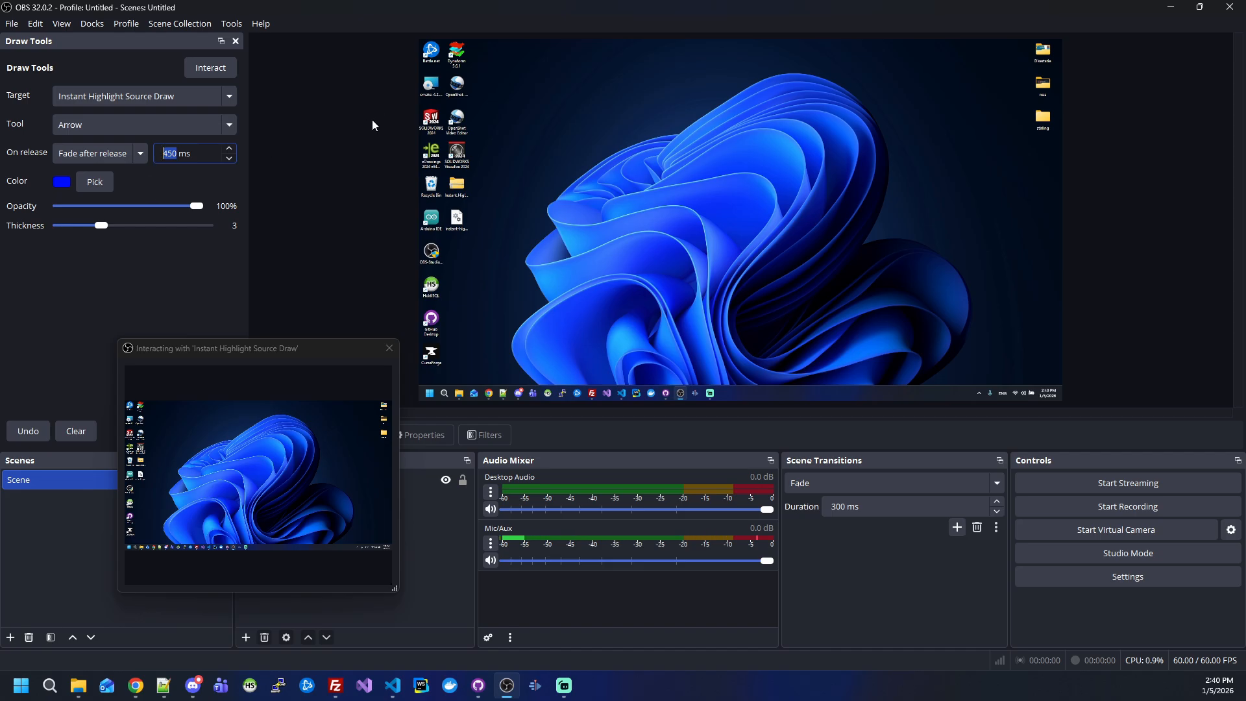
left_click(228, 148)
left_click(227, 148)
left_click(228, 148)
left_click(228, 148)
left_click(228, 148)
left_click(228, 148)
left_click(228, 148)
left_click(228, 149)
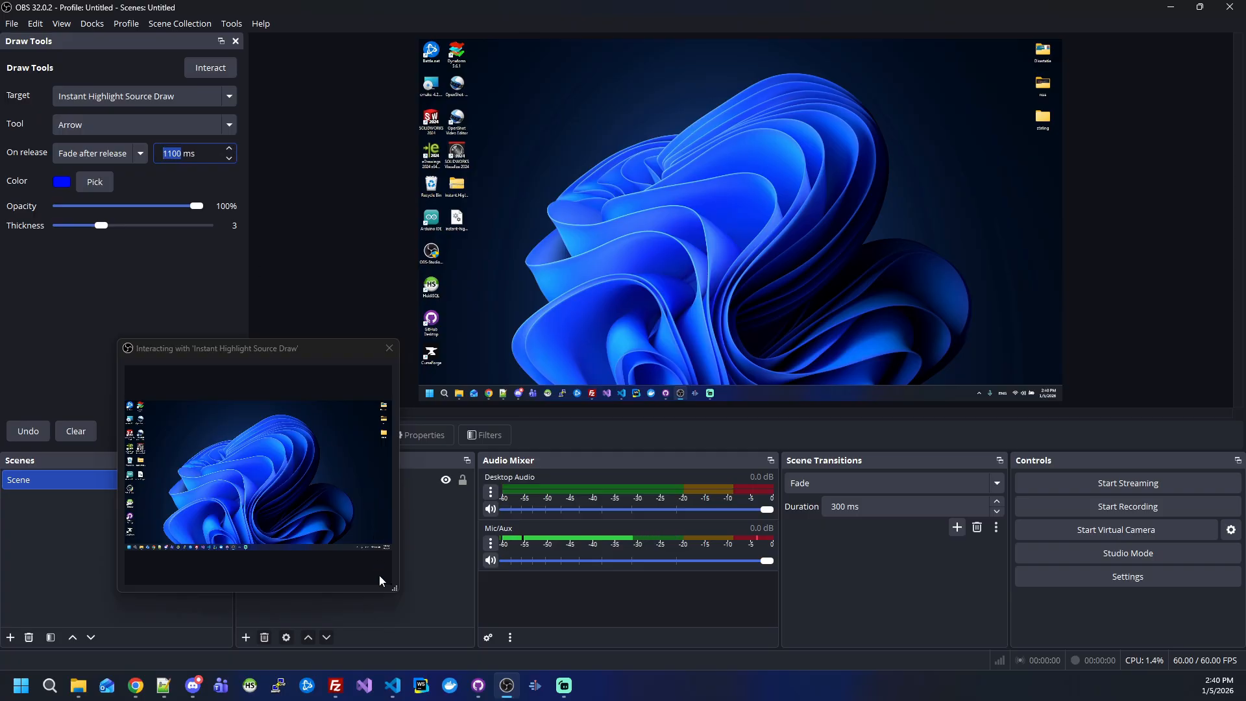
mouse_move(308, 507)
left_mouse_down()
mouse_move(360, 477)
mouse_move(379, 443)
left_mouse_up()
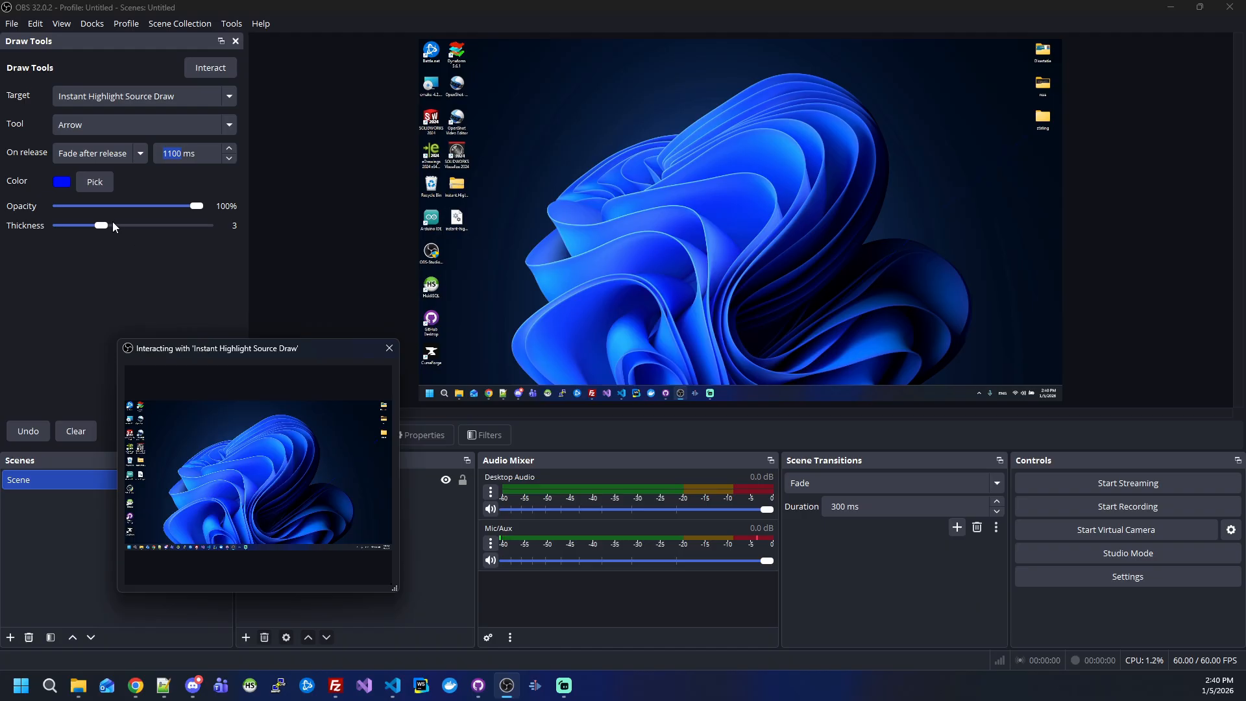
Set the line thickness to 8 and draw a test arrow towards the lowest folder icon
left_click_drag(102, 228, 216, 224)
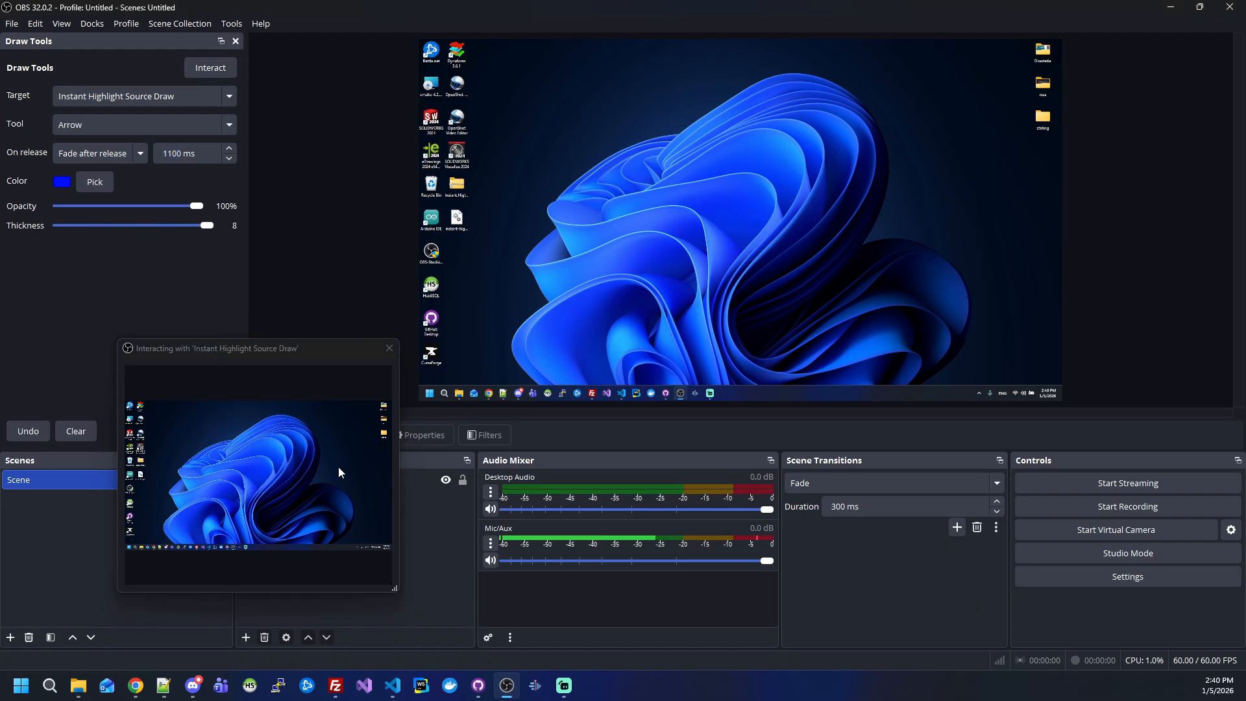
left_click_drag(310, 497, 382, 441)
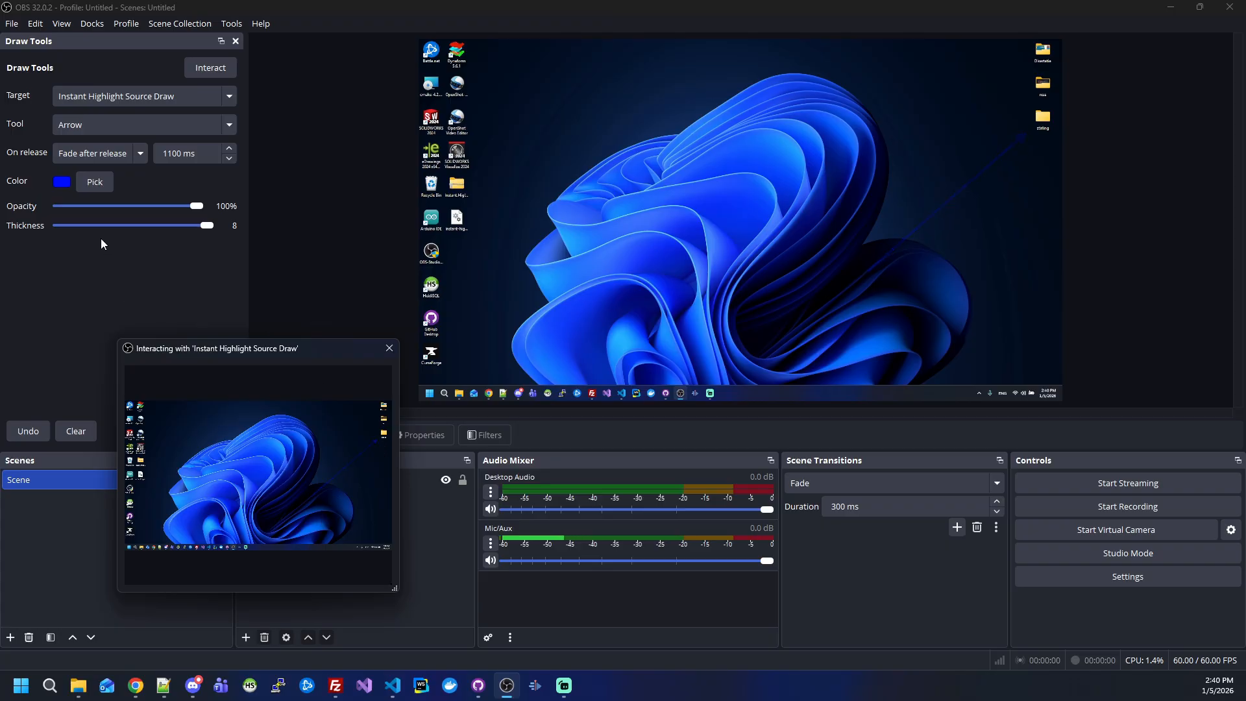
Set the draw color to red #ff0004 and test it with arrows over the wallpaper, one towards the upper-left desktop icons
left_click(90, 182)
left_click(436, 218)
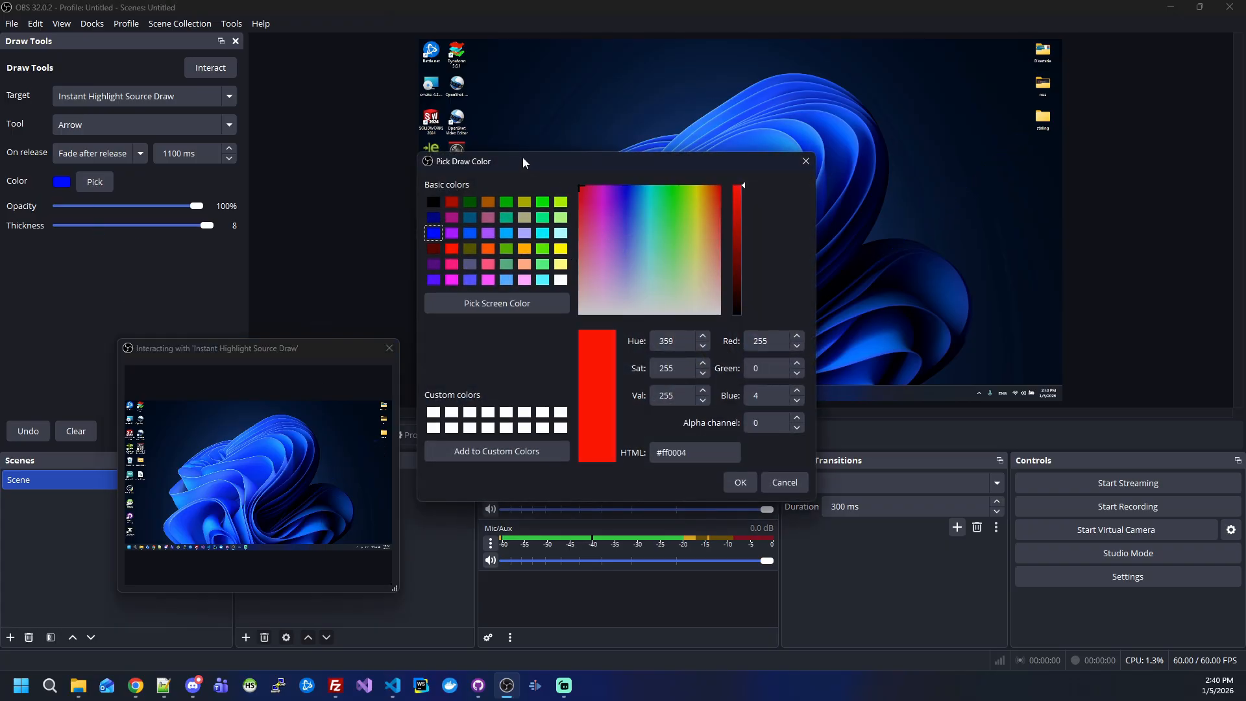
left_click(740, 479)
mouse_move(286, 497)
left_mouse_down()
mouse_move(374, 439)
mouse_move(149, 418)
left_mouse_up()
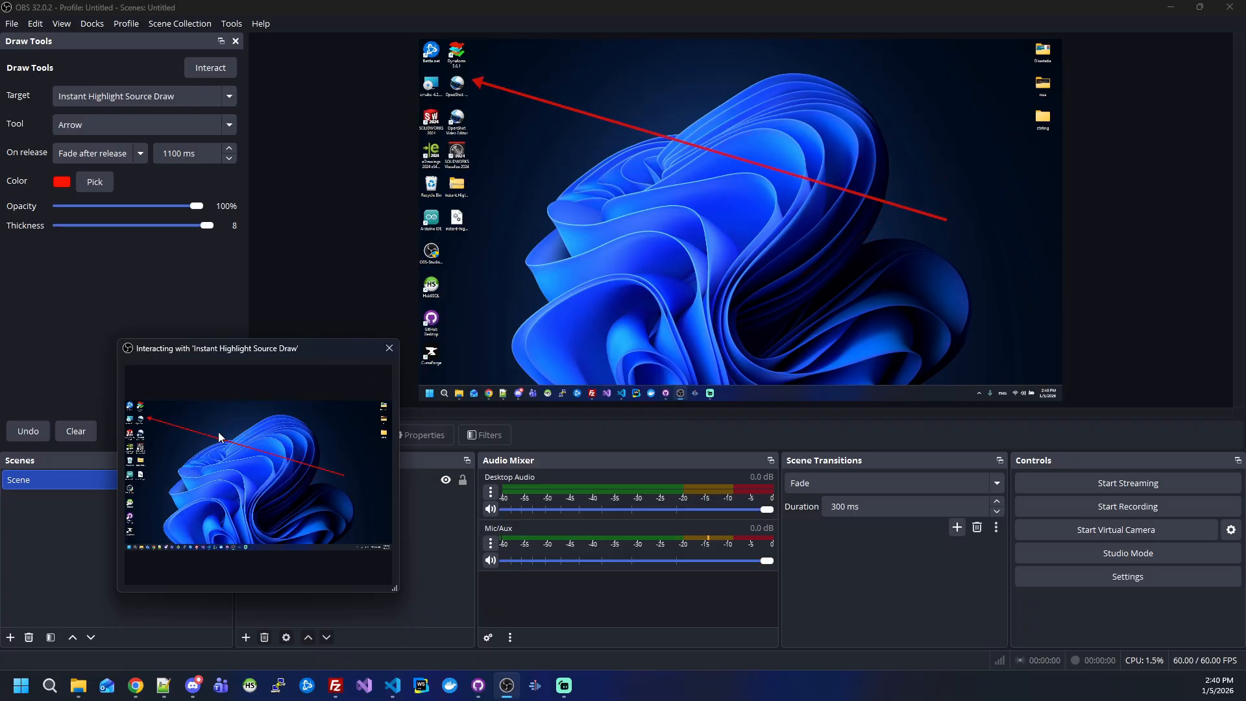
left_click_drag(273, 468, 329, 418)
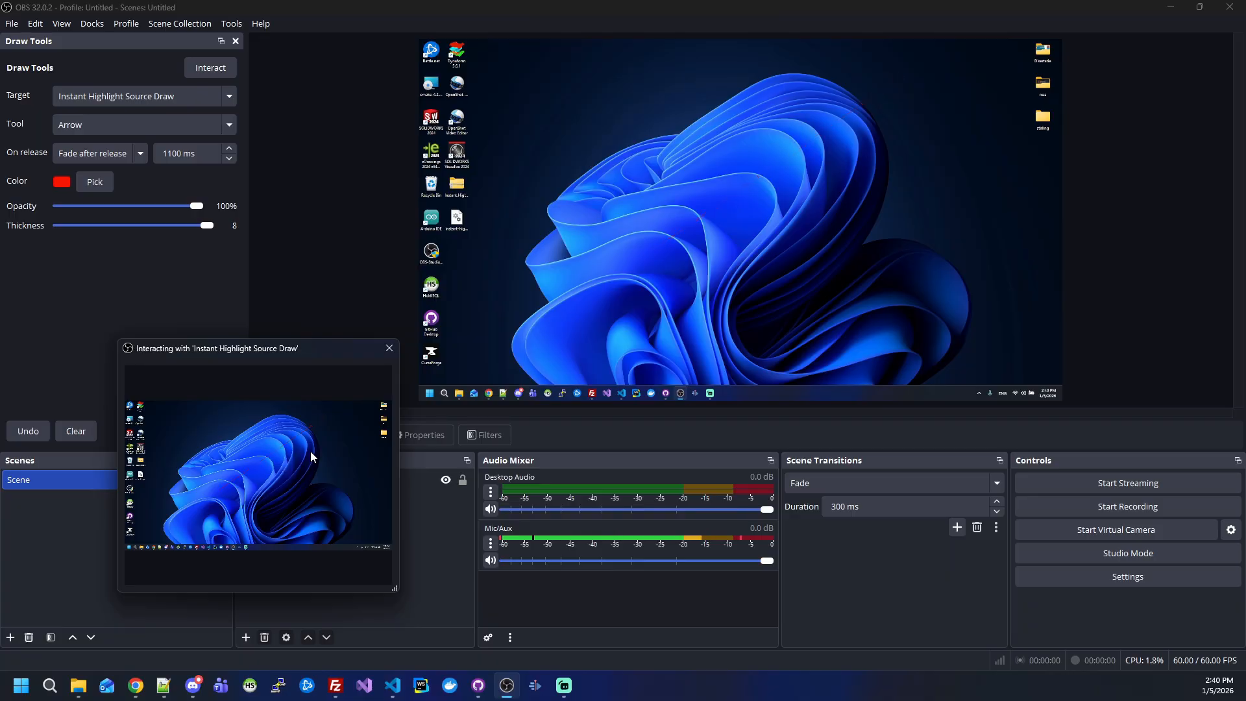
Draw a test circle with the Circle tool and a test heart with the Heart tool over the wallpaper's blue bloom
left_click(104, 125)
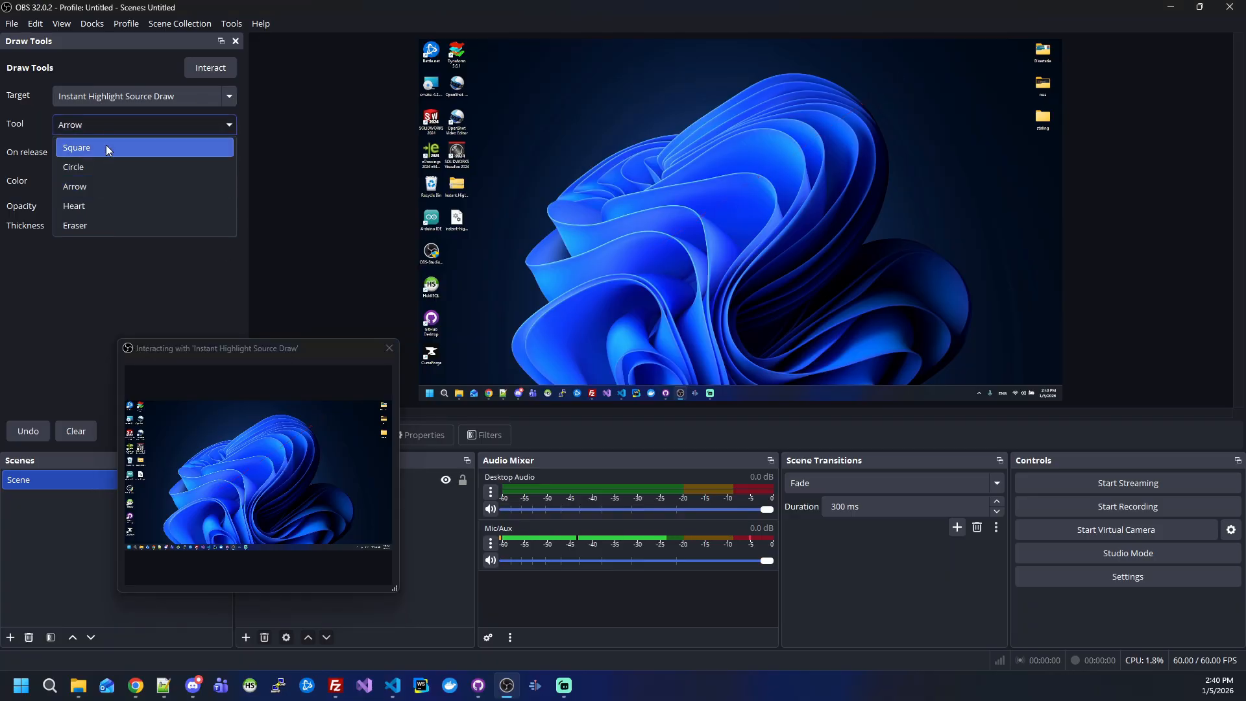
left_click(100, 167)
left_click_drag(205, 429, 303, 503)
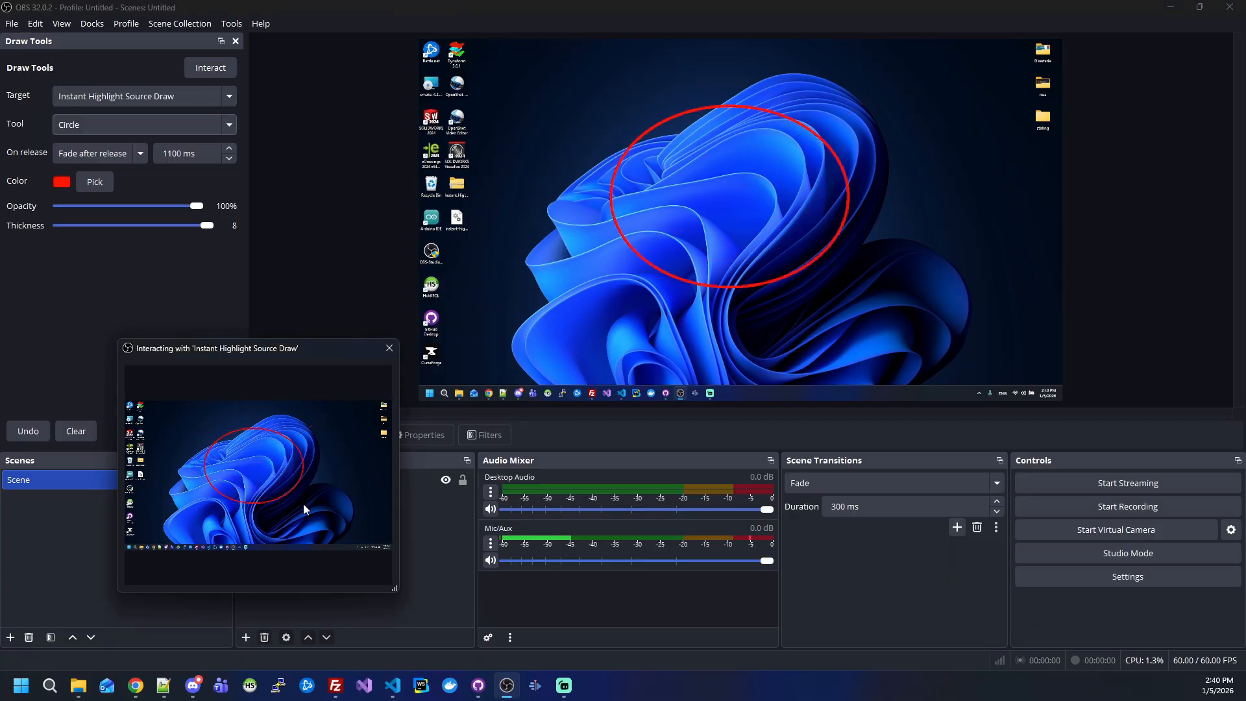
left_click(112, 127)
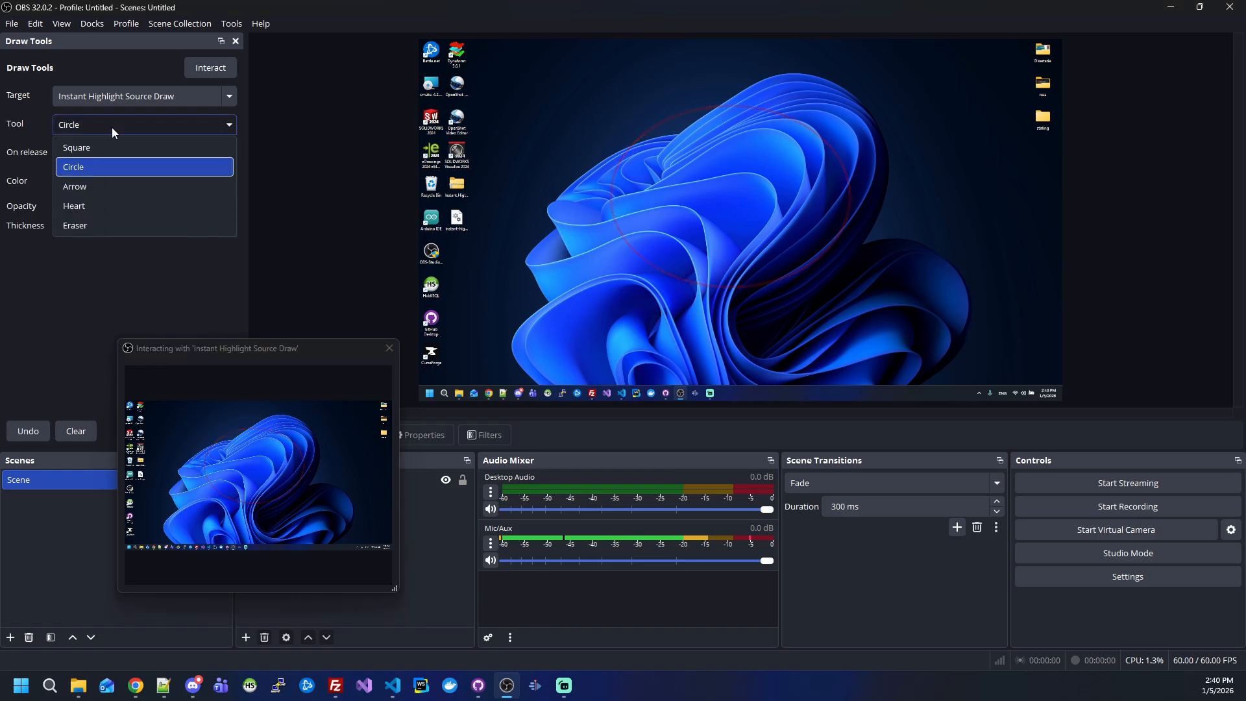
left_click(92, 203)
left_click_drag(246, 440, 345, 518)
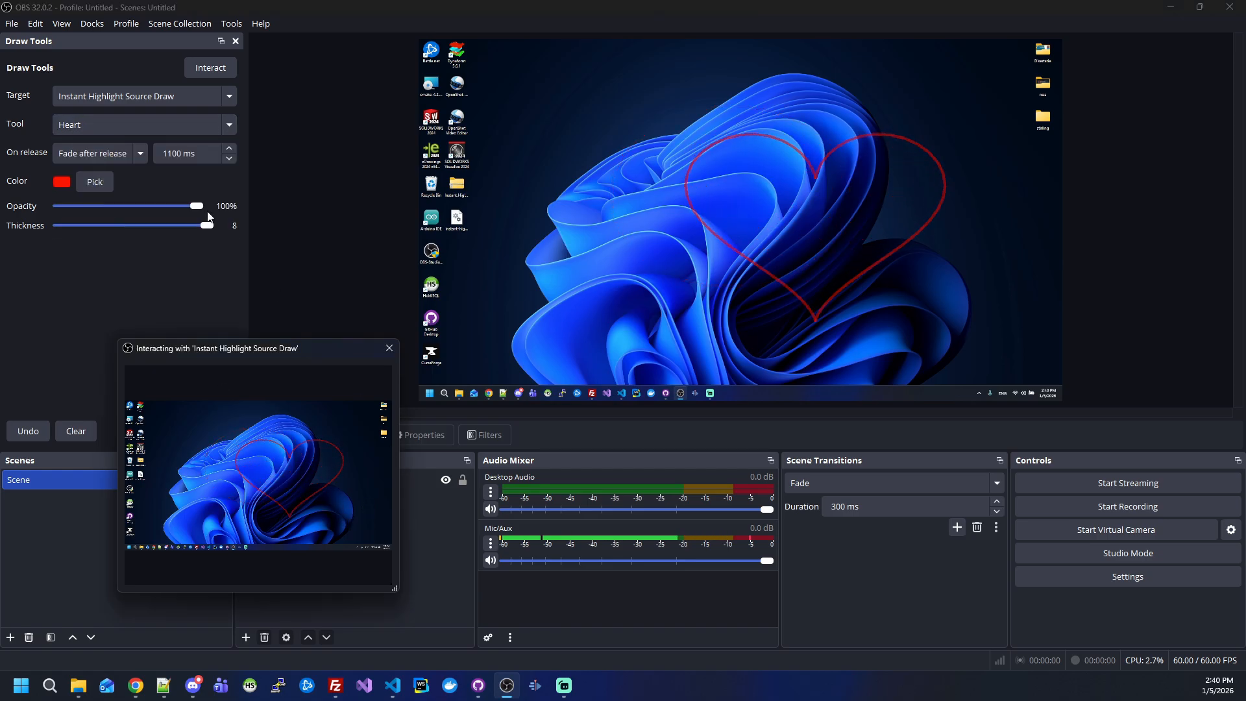
Draw several overlapping test rectangles of different sizes over the blue bloom with the Square tool
left_click(91, 125)
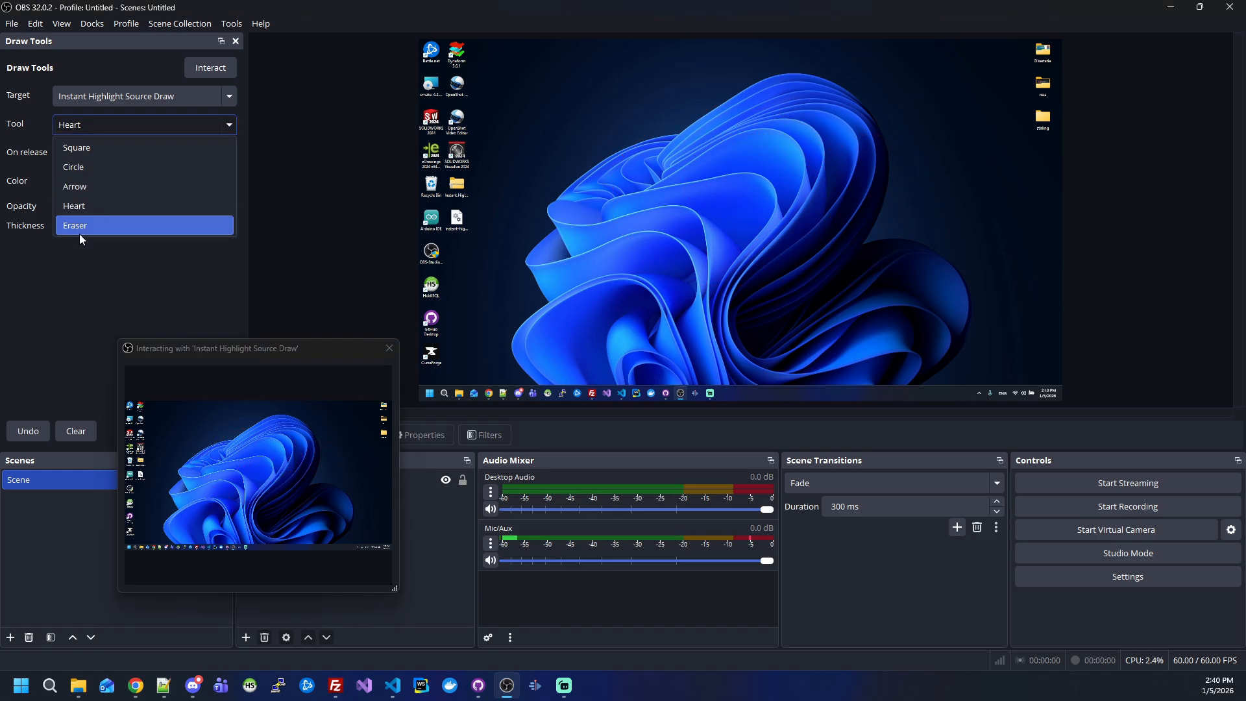
left_click(87, 152)
left_click_drag(176, 412, 322, 513)
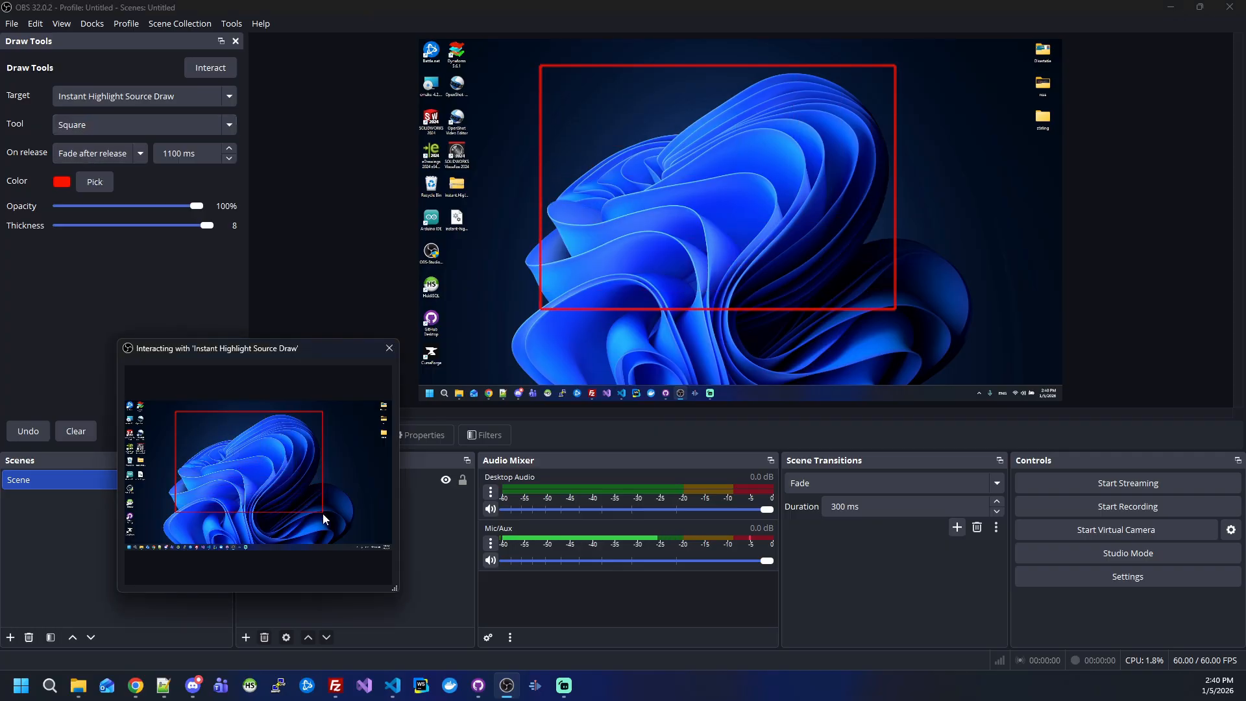
left_click_drag(253, 441, 350, 512)
left_click_drag(281, 472, 356, 524)
left_click_drag(332, 479, 375, 520)
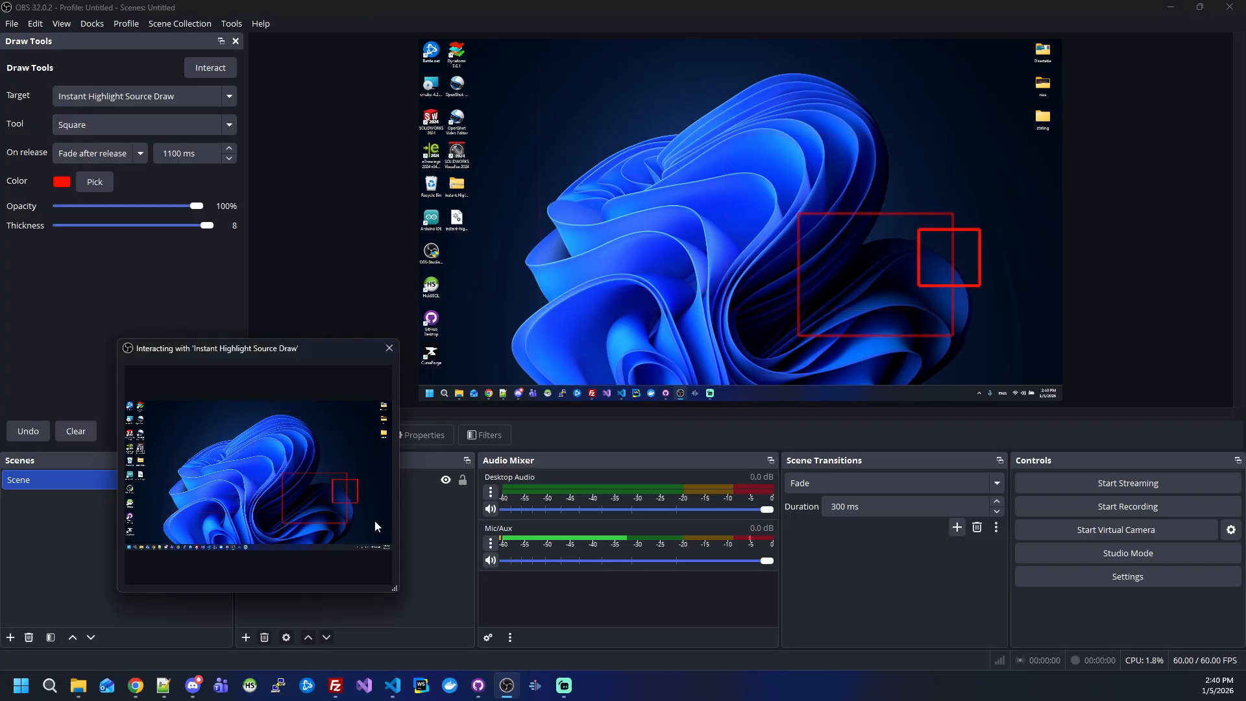
left_click_drag(333, 430, 267, 482)
mouse_move(218, 435)
left_mouse_down()
mouse_move(309, 501)
mouse_move(316, 540)
left_mouse_up()
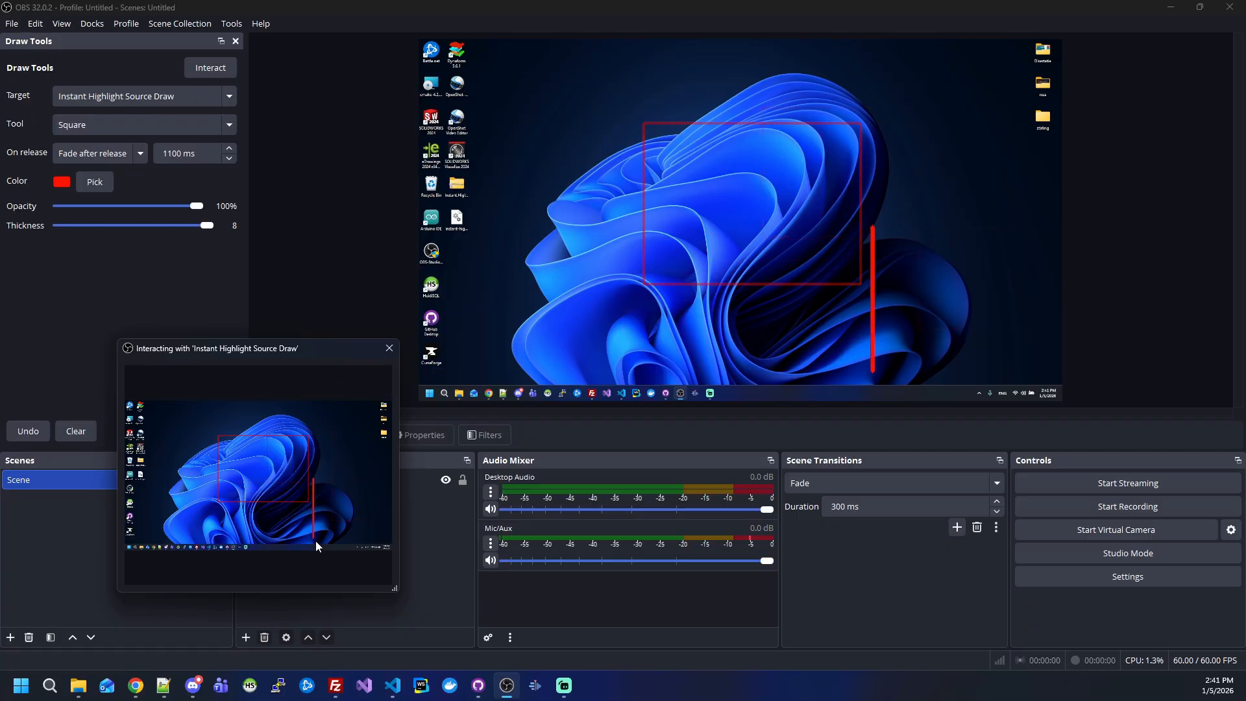
left_click(344, 486)
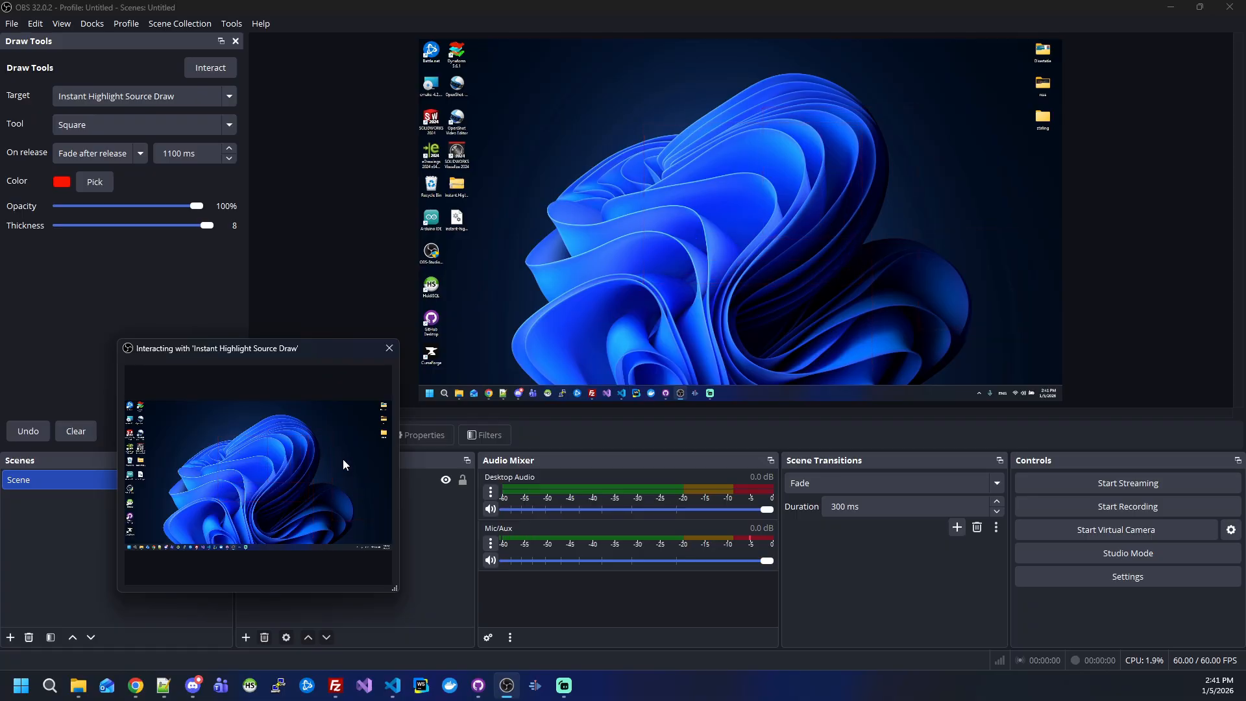